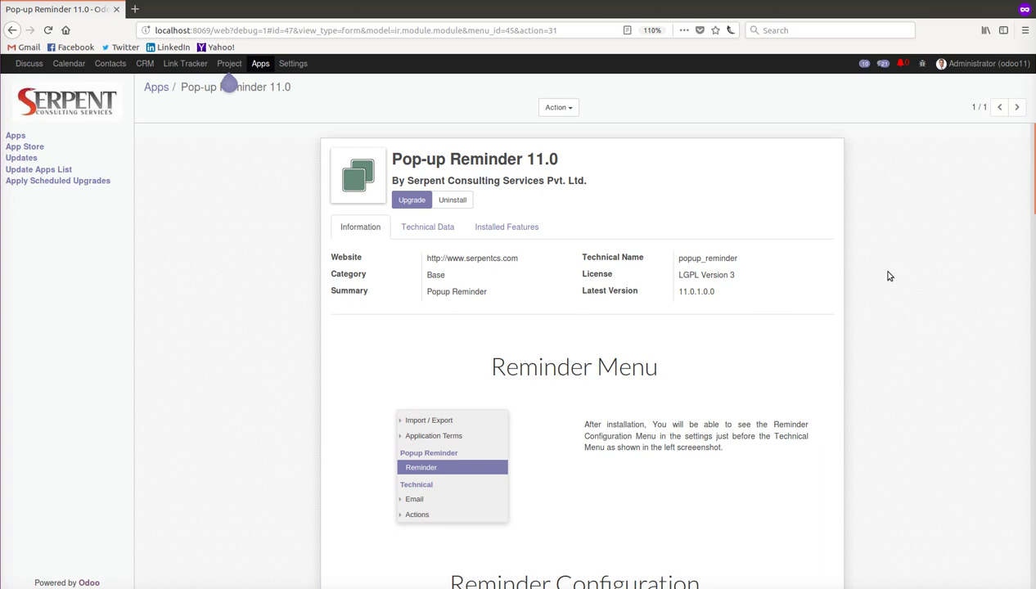
Step: Review the Pop-up Reminder module's description of the reminder menu and configuration, and check the reminder notifications
scroll(889, 274, "down", 1)
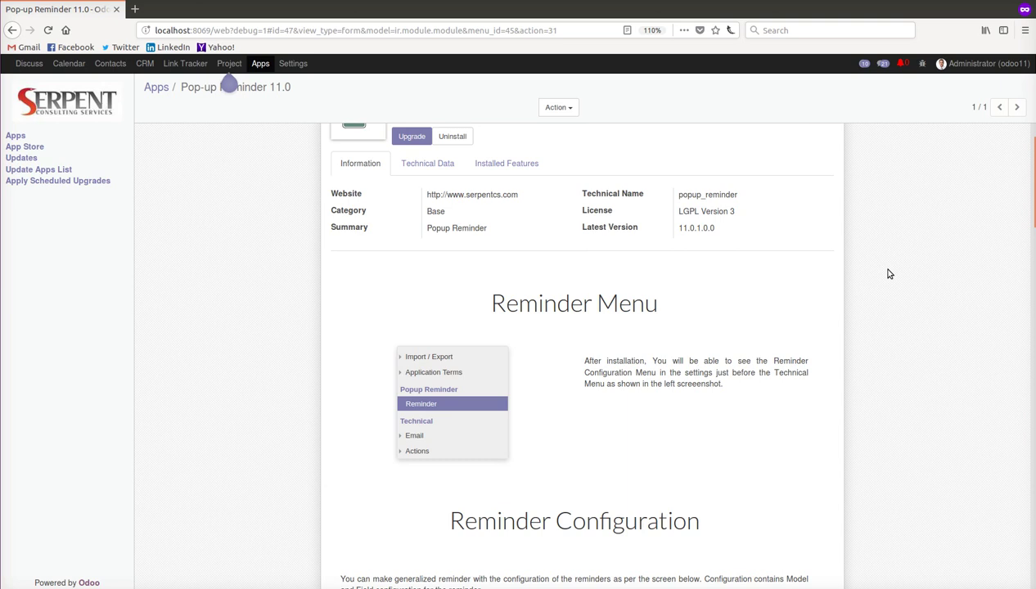
scroll(889, 274, "down", 4)
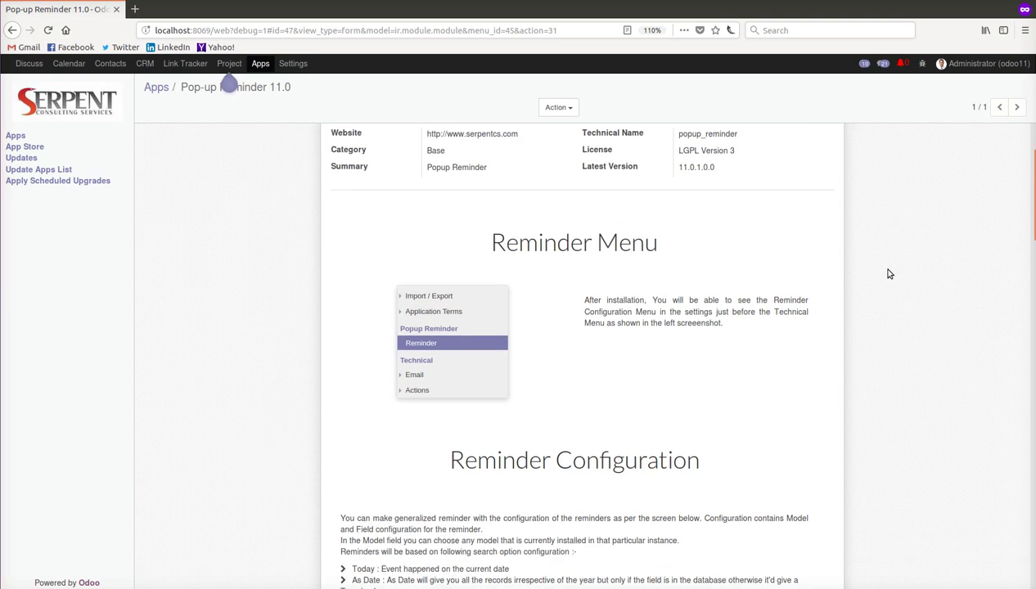
scroll(890, 274, "down", 1)
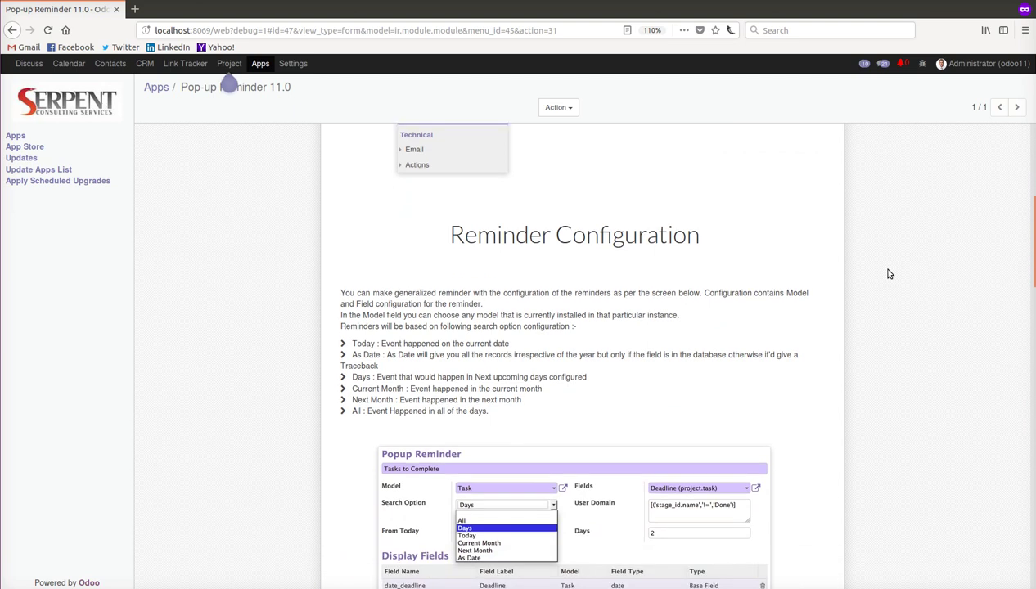
scroll(890, 274, "down", 1)
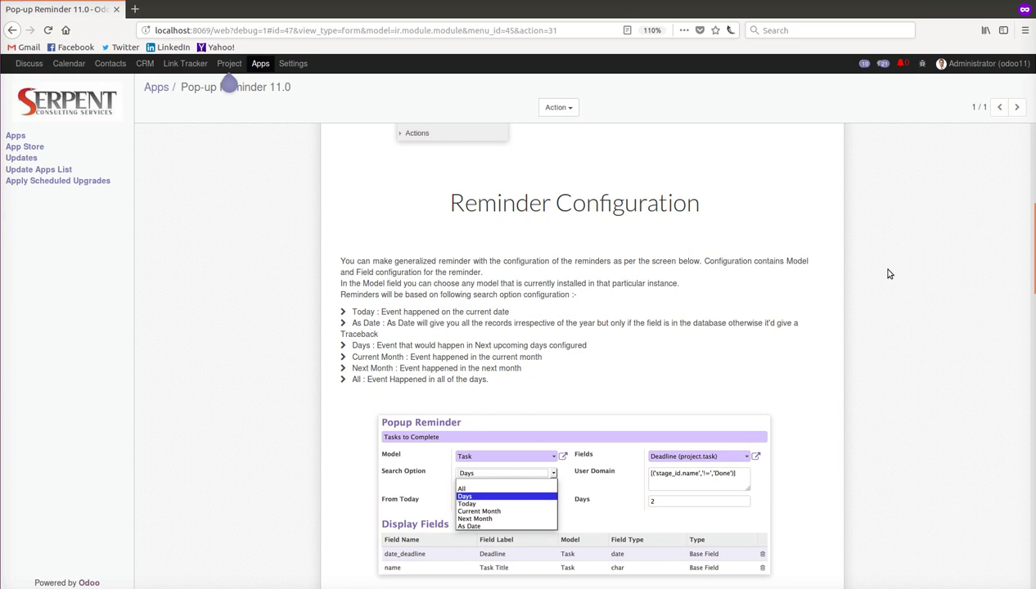
left_click(903, 65)
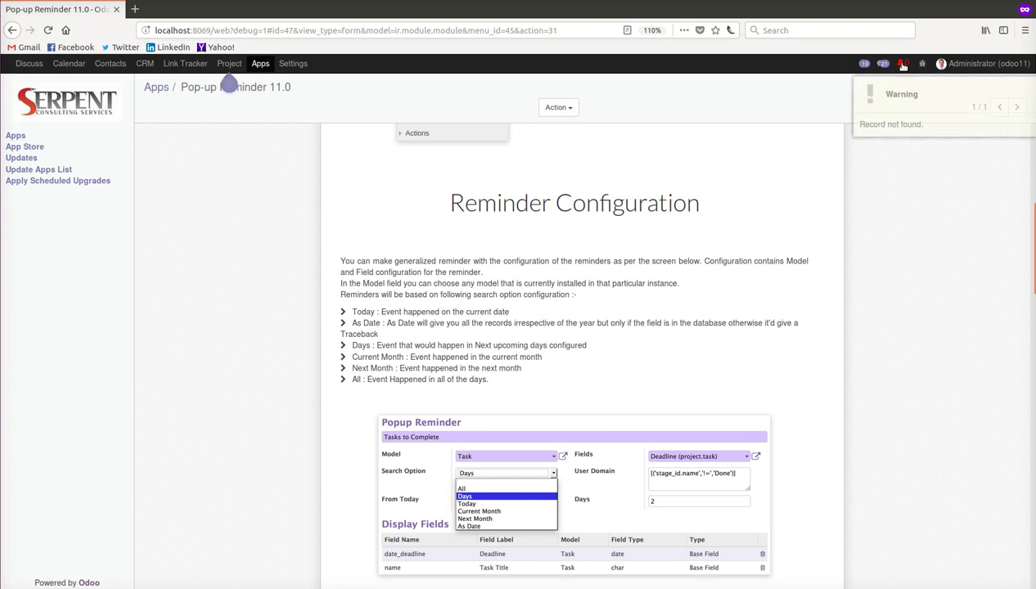
scroll(903, 160, "down", 4)
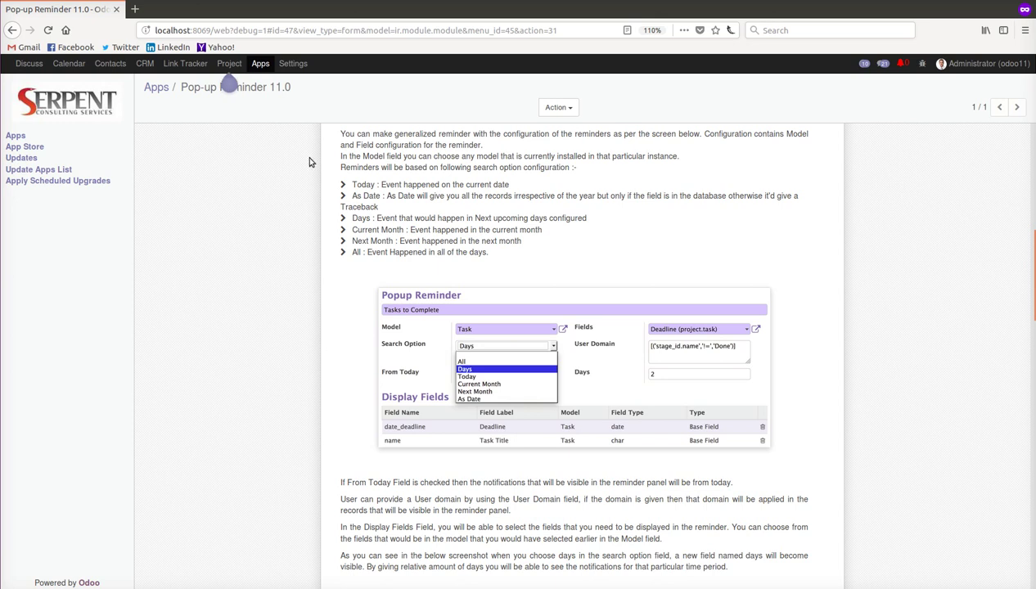
Step: Create a new popup reminder in the Reminder settings and name it Missed Leads
left_click(287, 65)
left_click(37, 318)
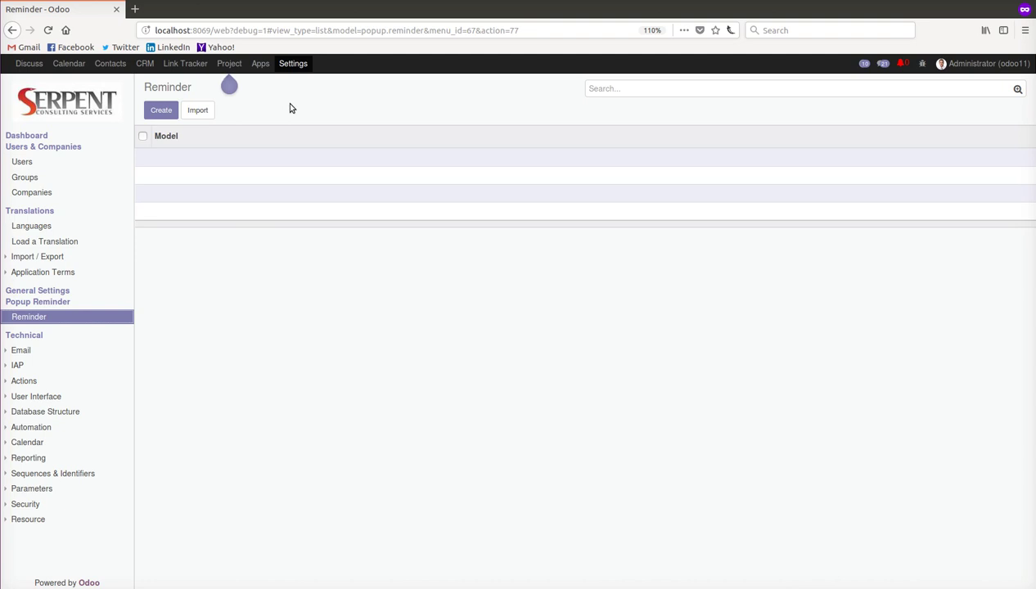
left_click(173, 115)
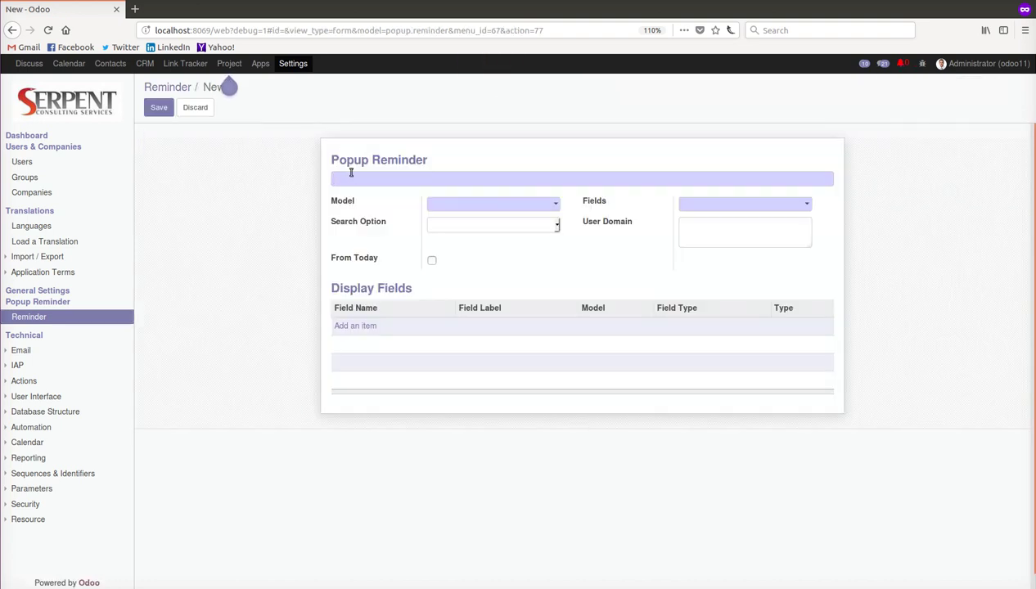
type("Missed")
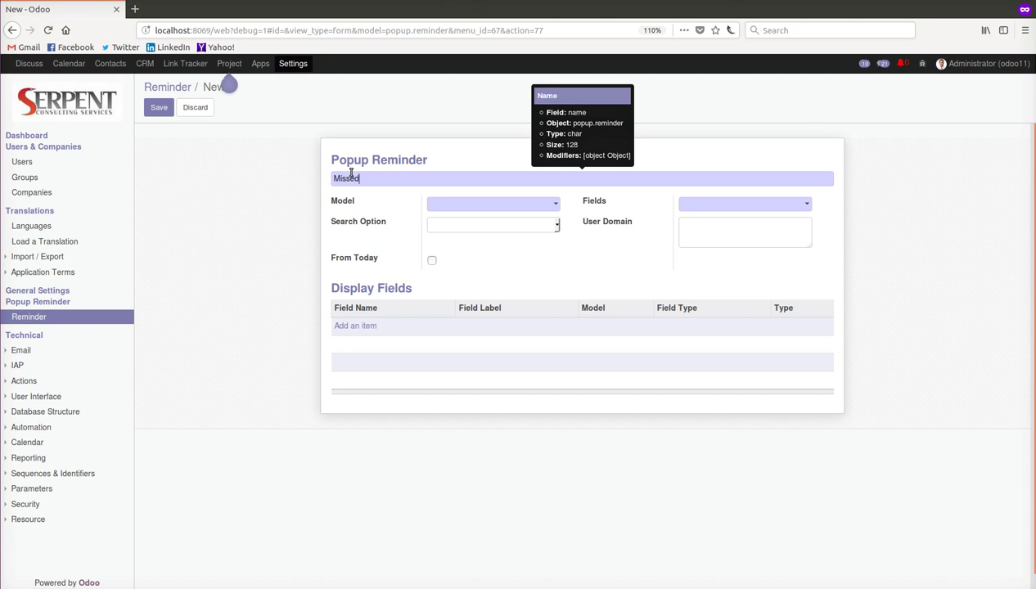
type(" Leads")
Step: Set the reminder's model to Lead/Opportunity and its date field to Expected Closing (crm.lead)
left_click(463, 205)
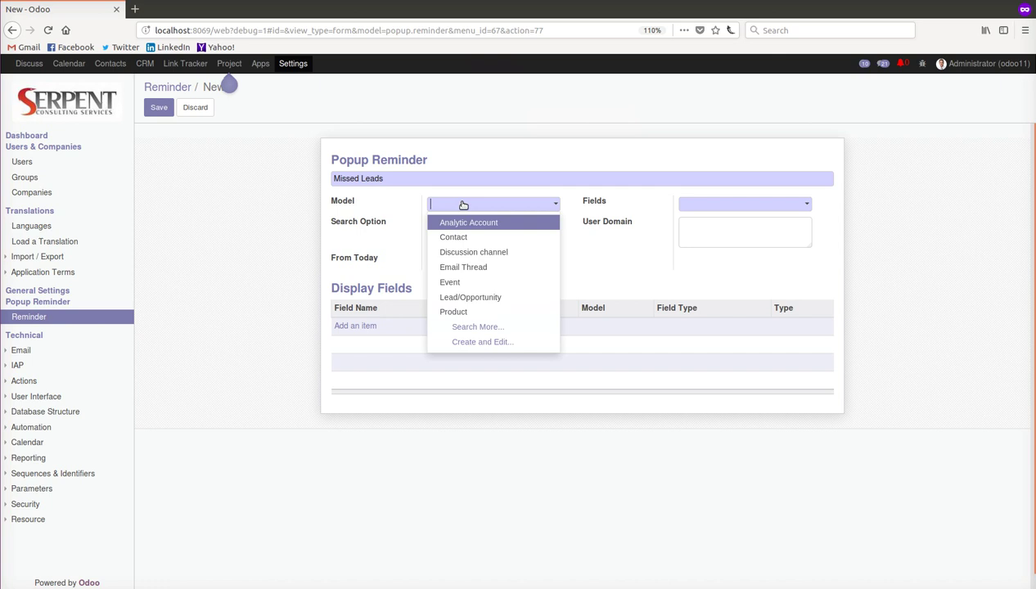
type("lead")
left_click(461, 223)
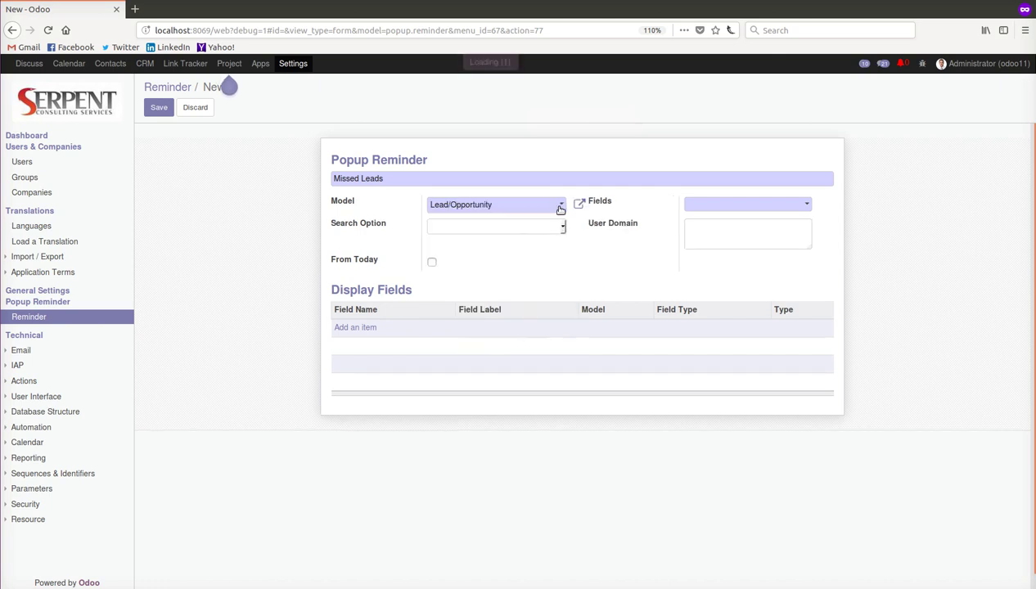
left_click(735, 207)
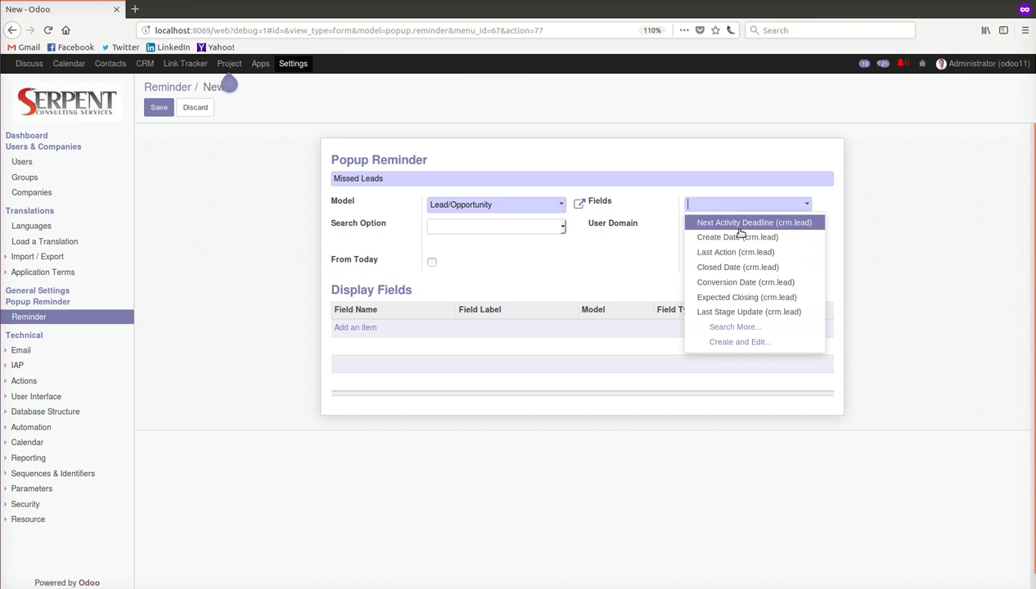
left_click(732, 296)
Step: Set the reminder's search option to Current Month and enable From Today
left_click(534, 226)
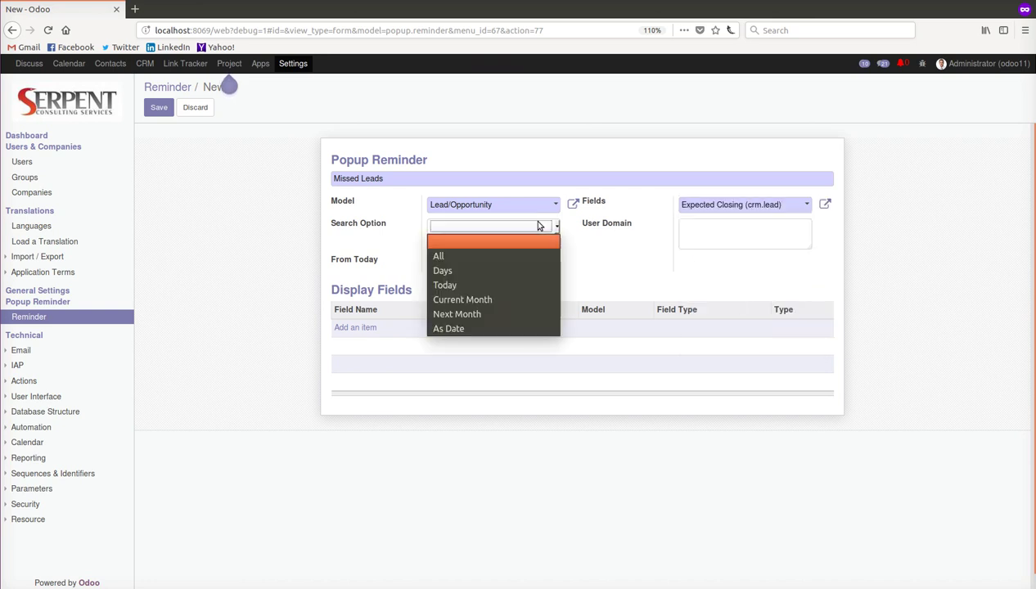
left_click(471, 301)
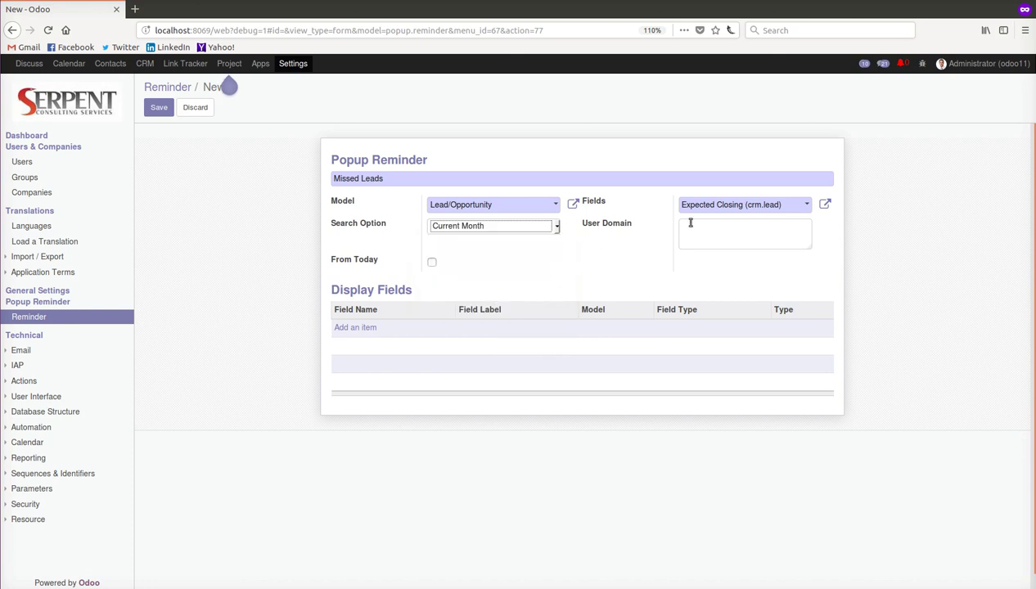
left_click(432, 264)
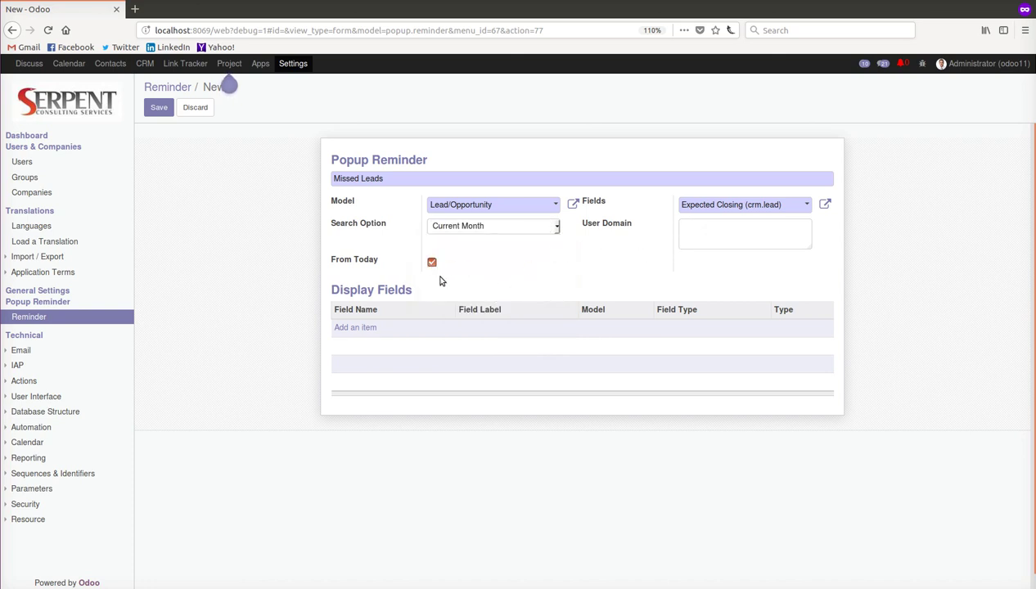
Step: Open the display fields selection for the reminder and mark contact_name and date_deadline
left_click(355, 328)
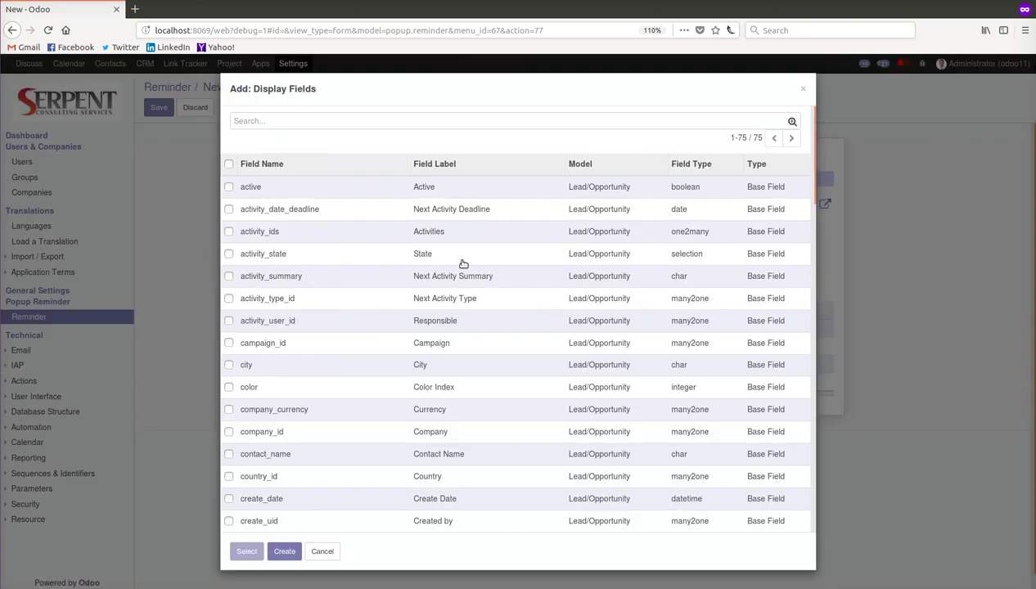
scroll(382, 307, "down", 4)
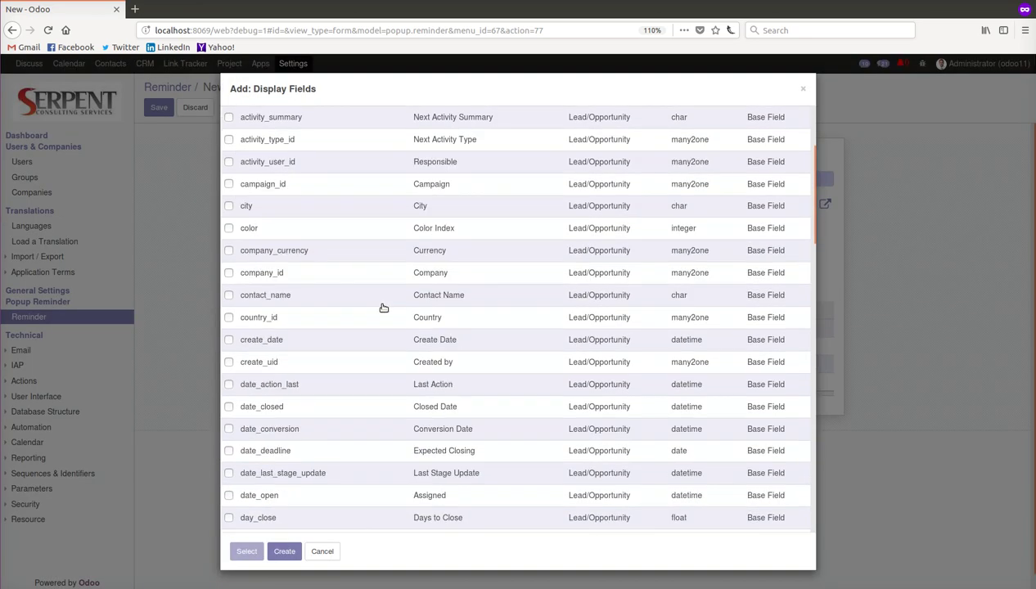
left_click(229, 296)
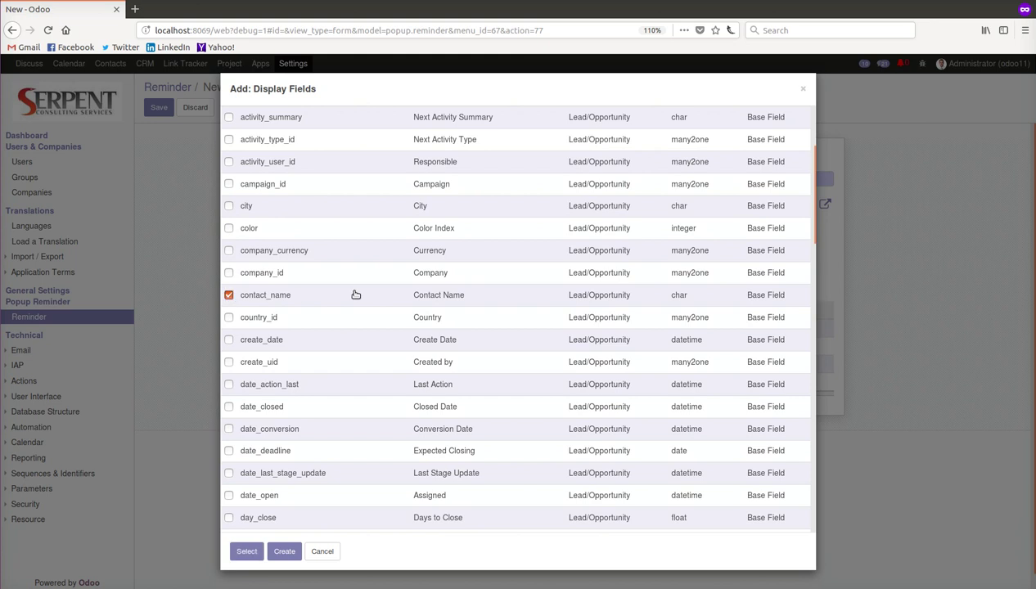
scroll(356, 294, "down", 2)
scroll(356, 294, "down", 2)
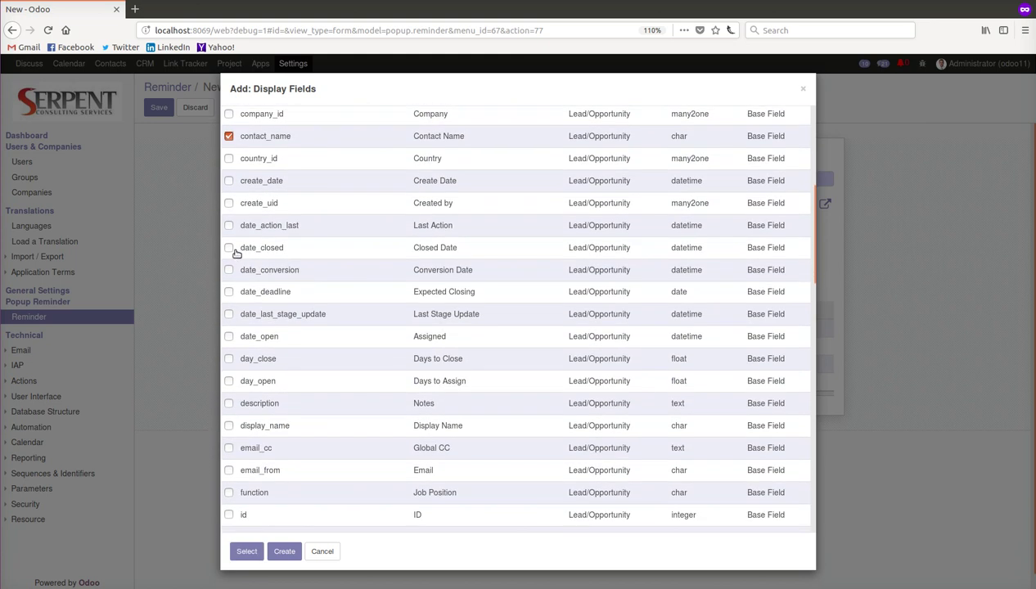
scroll(319, 271, "down", 2)
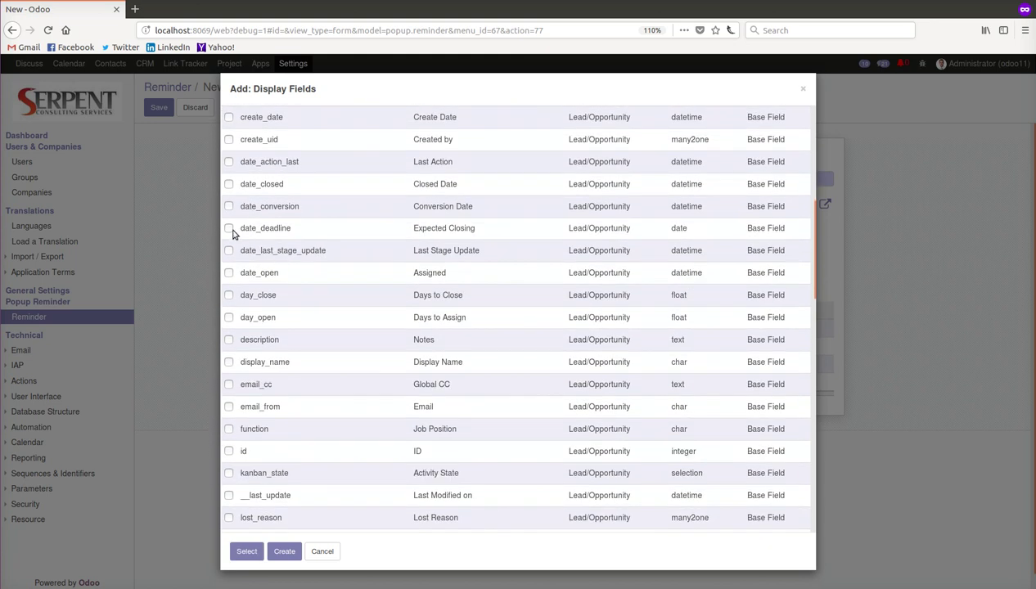
left_click(229, 229)
Step: Mark partner_id and user_id as well, and add all marked fields to the reminder's display fields
scroll(303, 241, "down", 6)
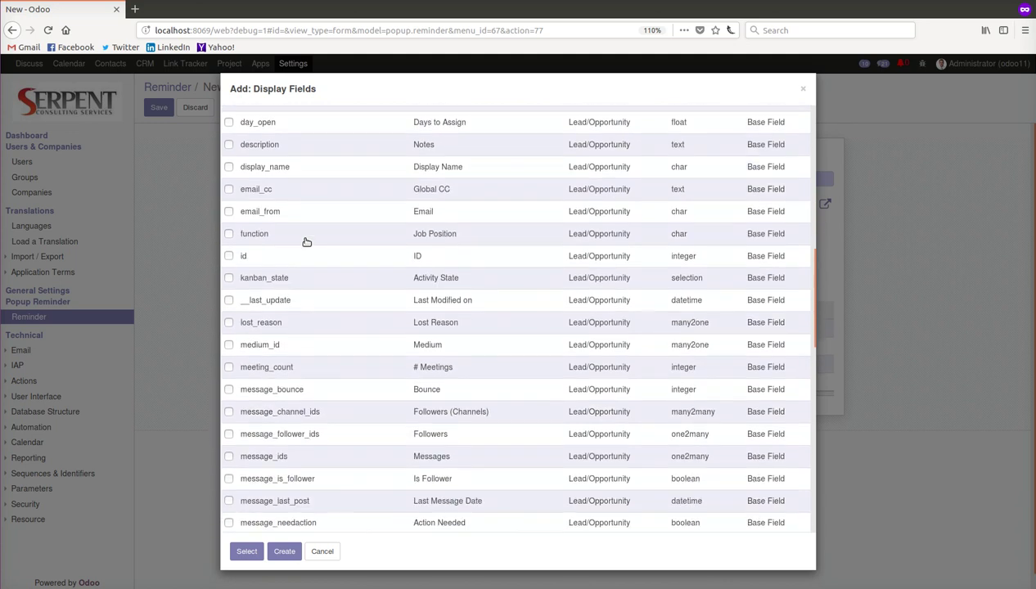
scroll(306, 242, "down", 11)
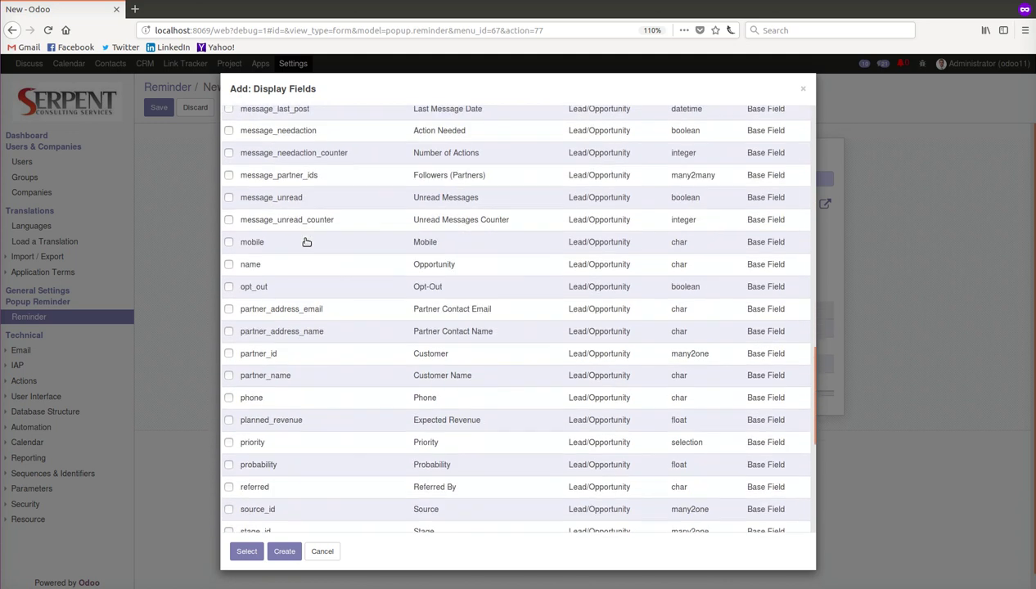
left_click(228, 305)
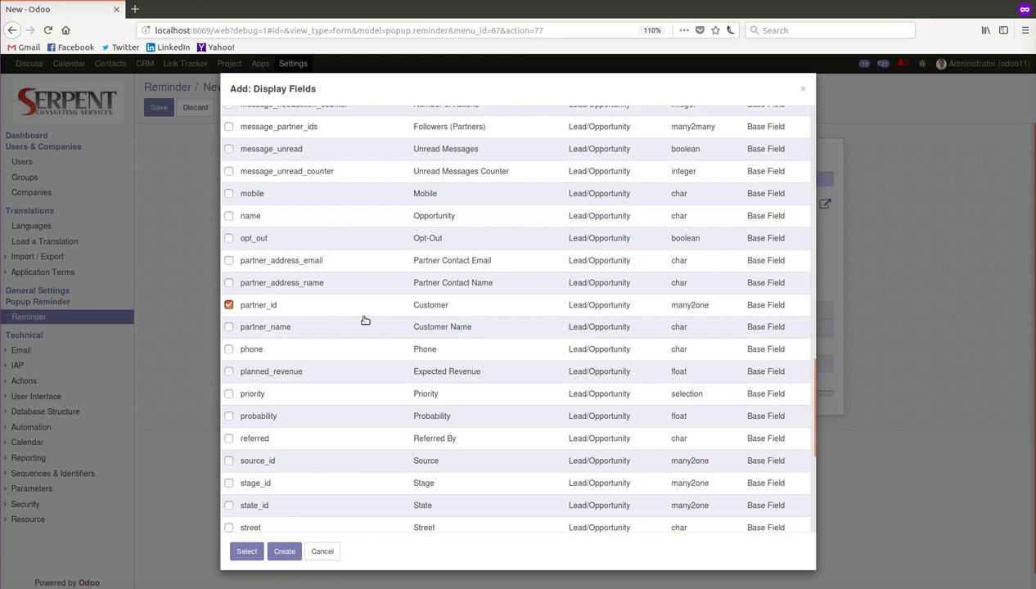
scroll(372, 317, "down", 4)
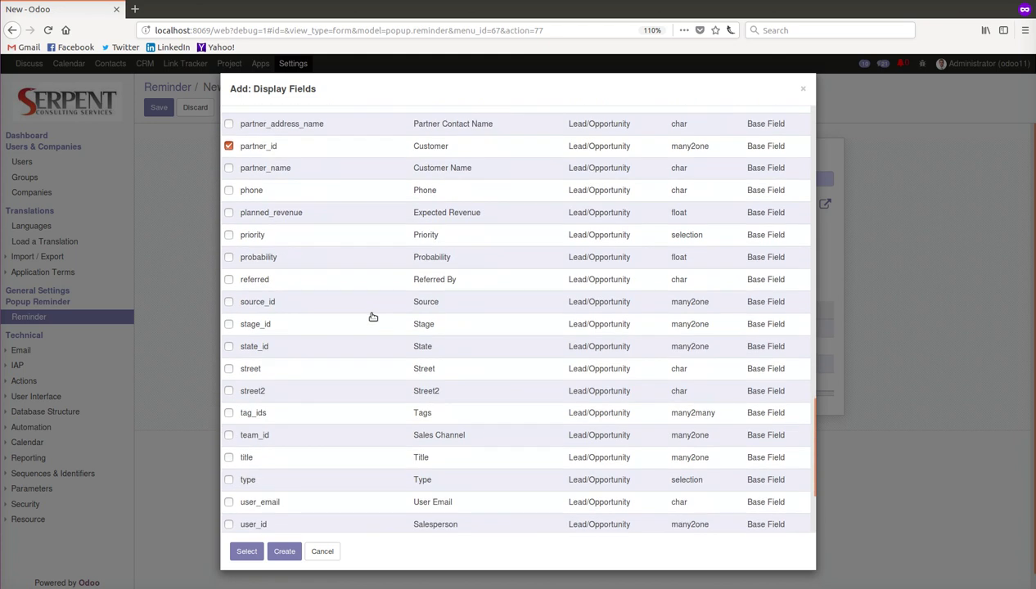
scroll(373, 317, "down", 4)
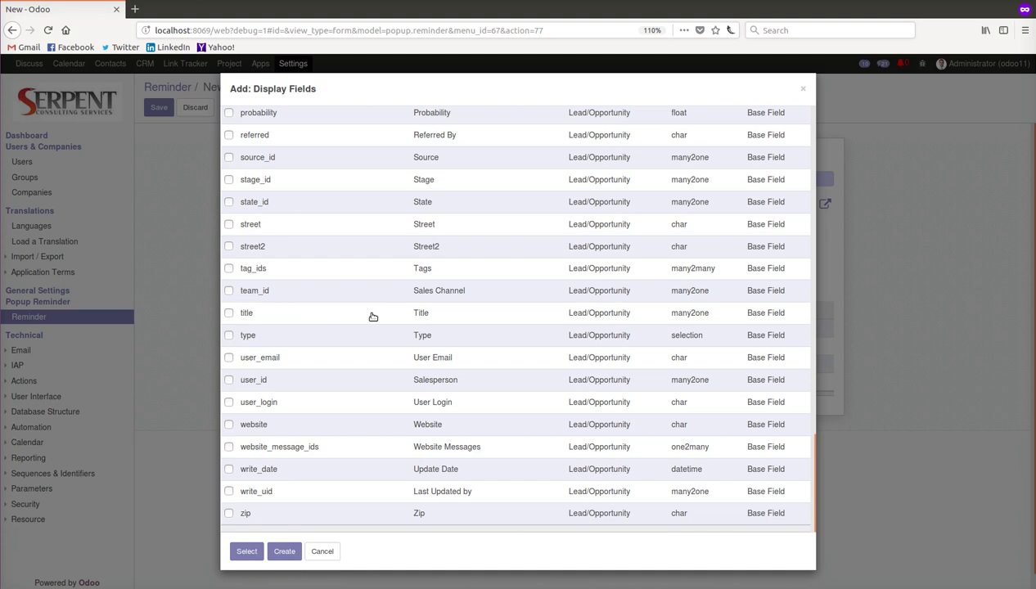
left_click(228, 379)
left_click(246, 551)
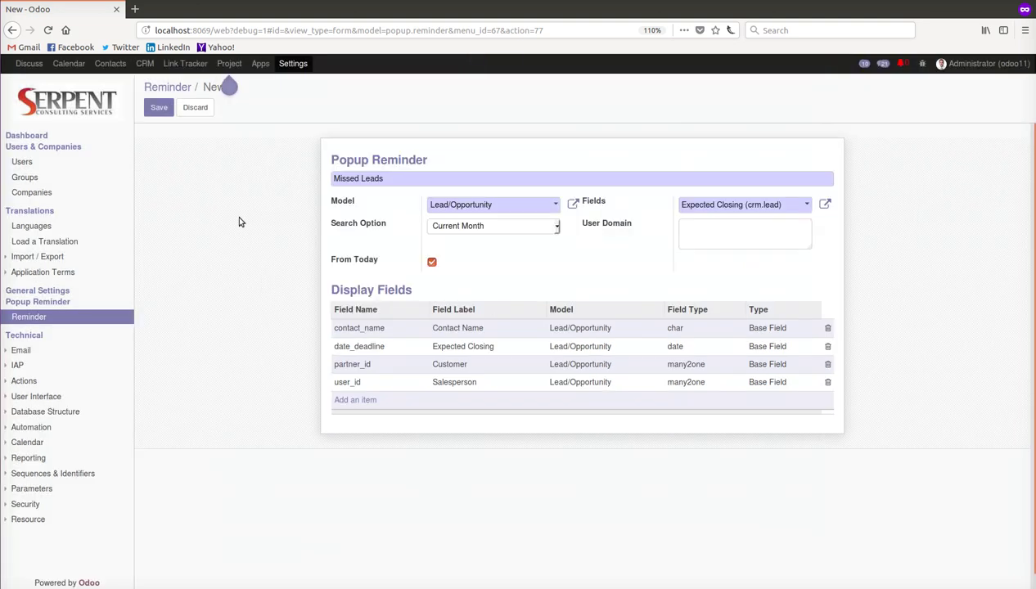
Step: Save the Missed Leads reminder and check its entries in the reminder notifications
left_click(160, 108)
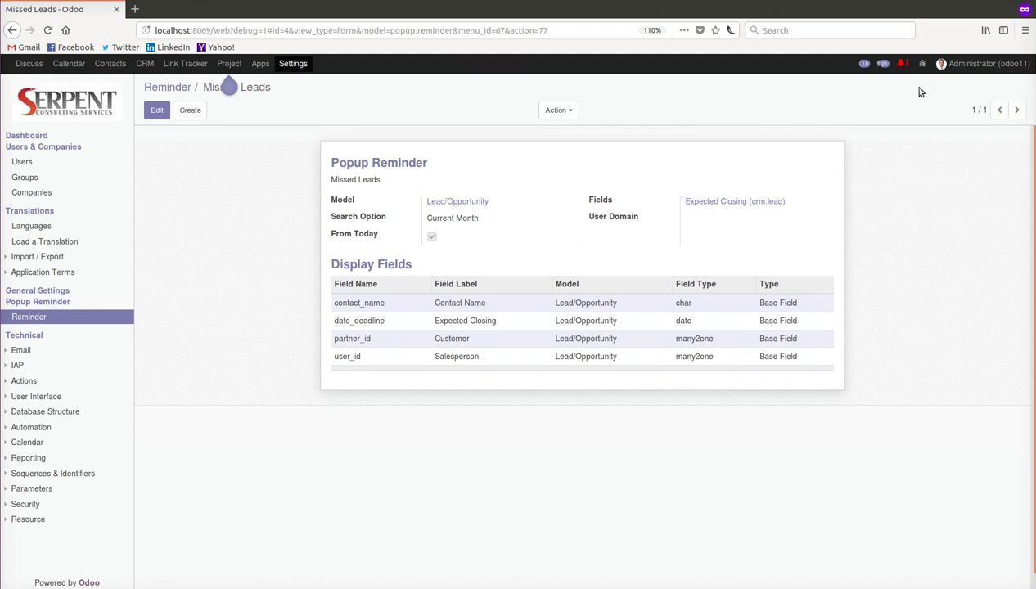
left_click(902, 64)
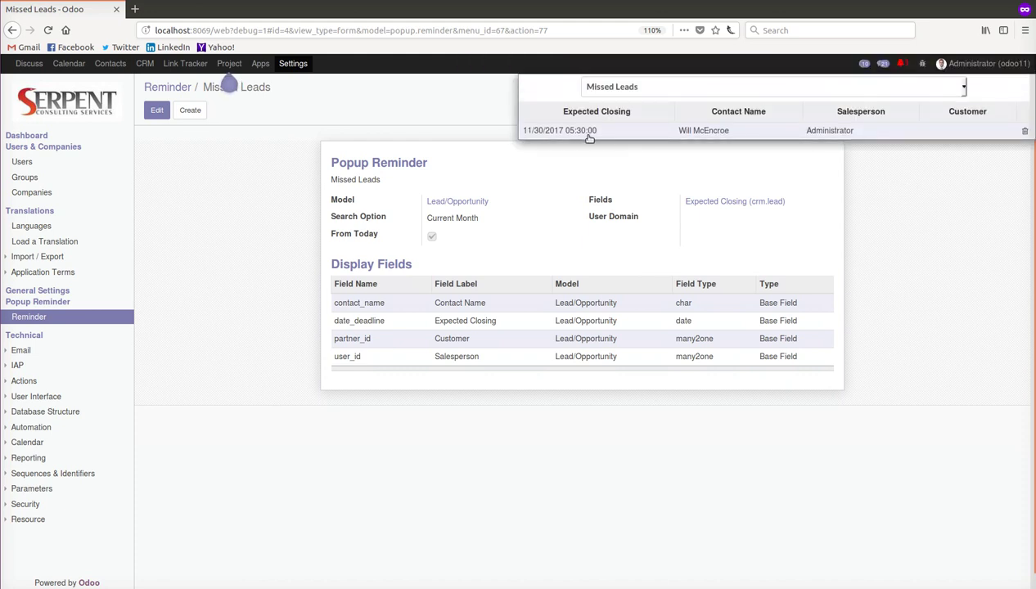
left_click(926, 220)
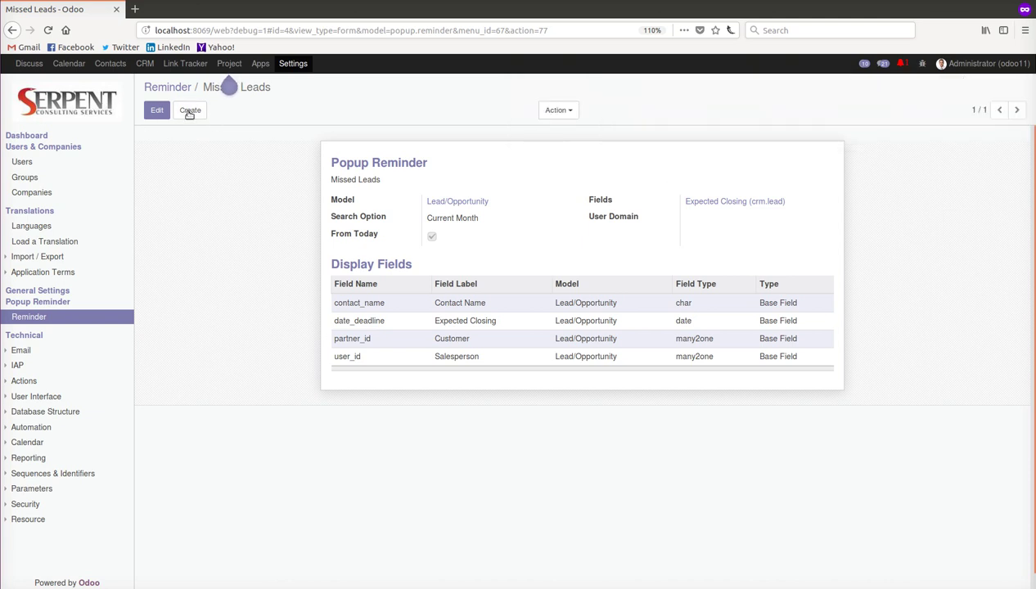
Step: Set the Missed Leads reminder's user domain to [('state_id','=','new')] and save the record
left_click(158, 111)
left_click(695, 233)
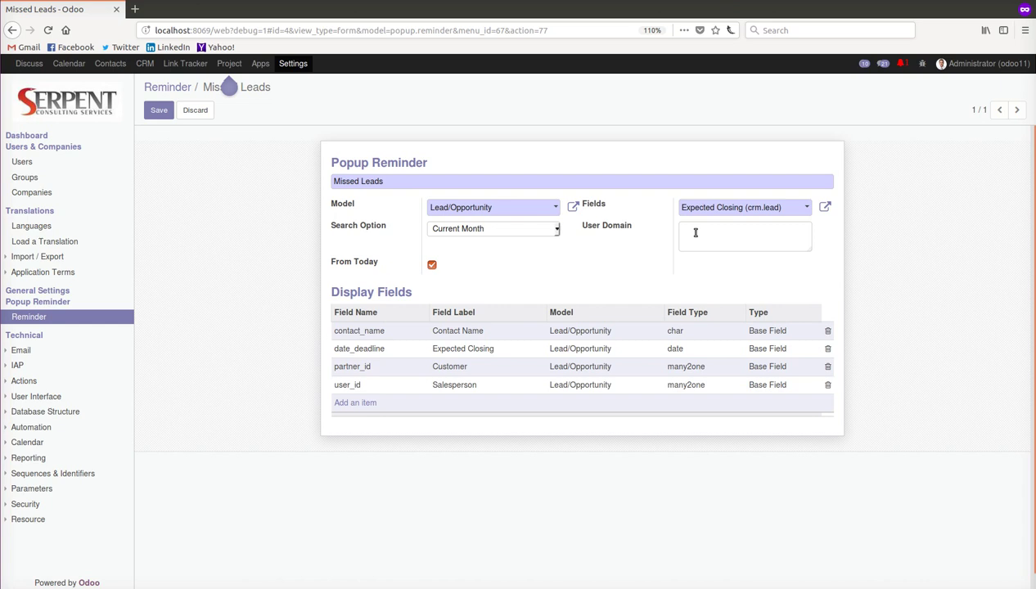
type("[]")
type("()")
type("'state")
type("_id")
type(",")
type("'=','new")
key("BackSpace")
key("BackSpace")
key("BackSpace")
type("new'")
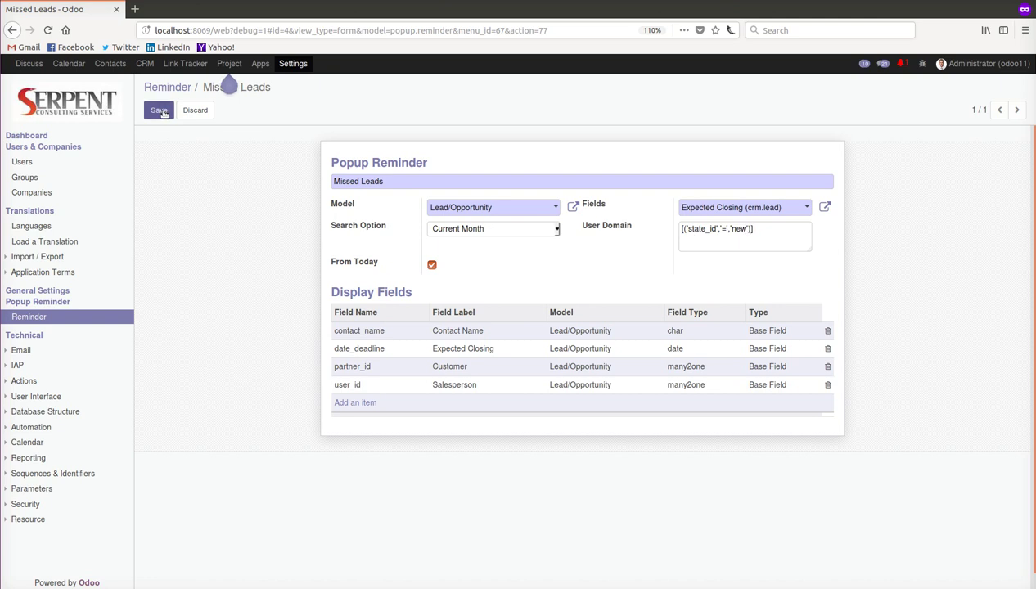
left_click(164, 112)
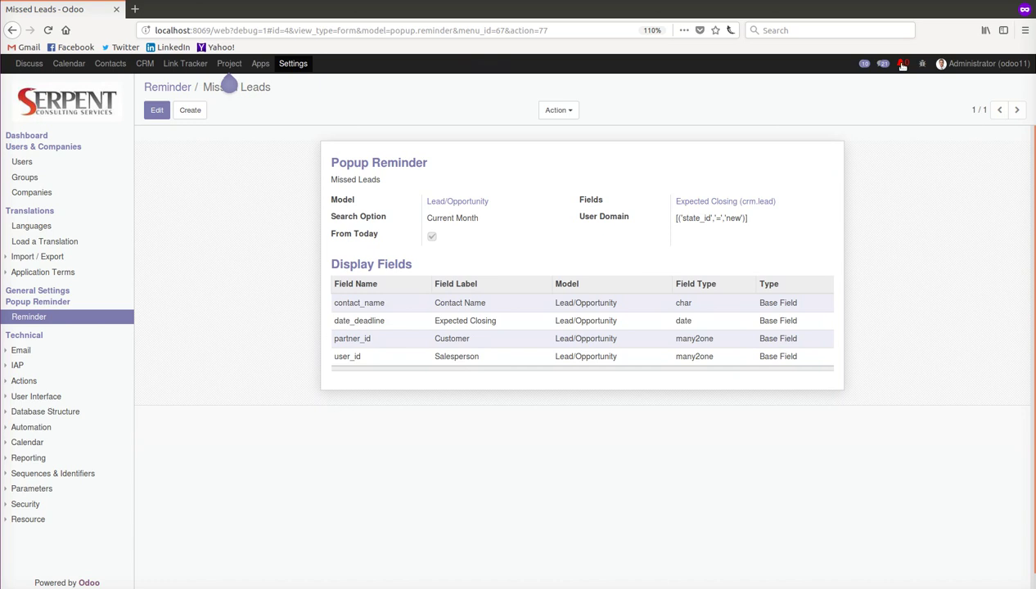
Step: Replace the Missed Leads reminder's user domain with an empty list [] and save the record
left_click(157, 110)
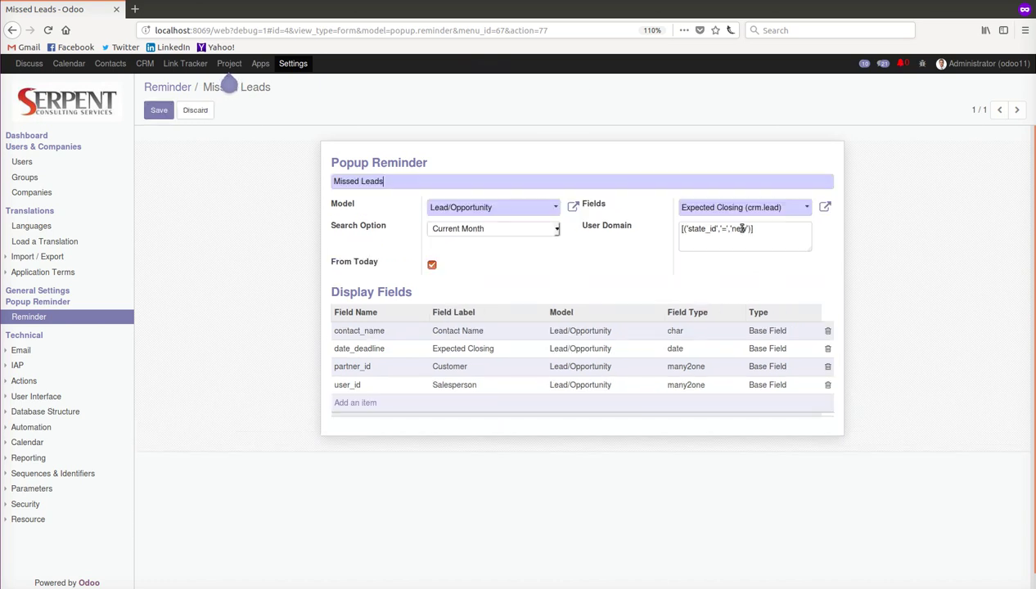
left_click_drag(749, 229, 652, 222)
type("[]")
left_click(159, 111)
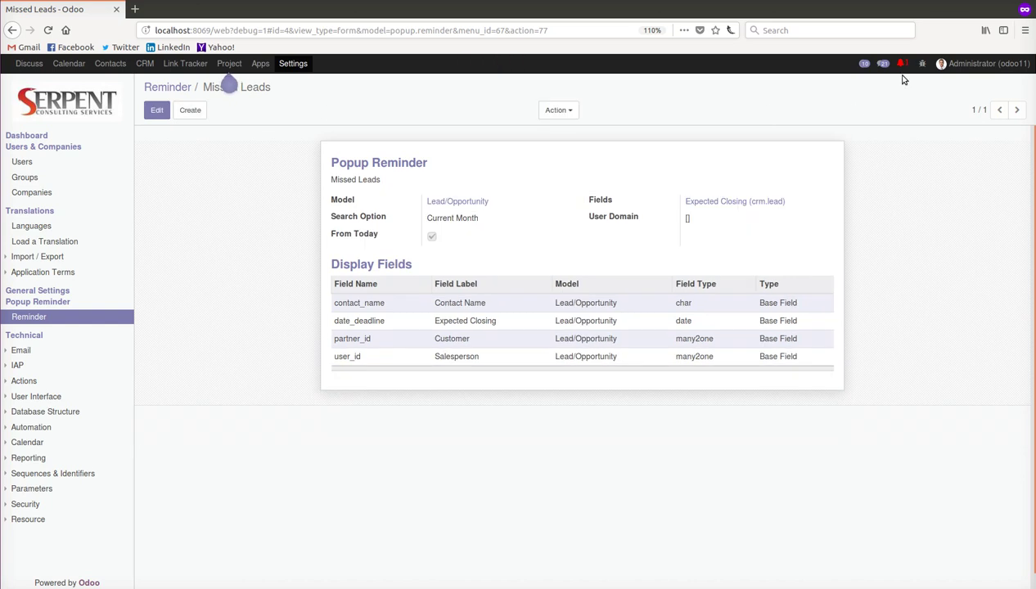
Step: Create a new popup reminder named "Deadline of tasks"
left_click(188, 110)
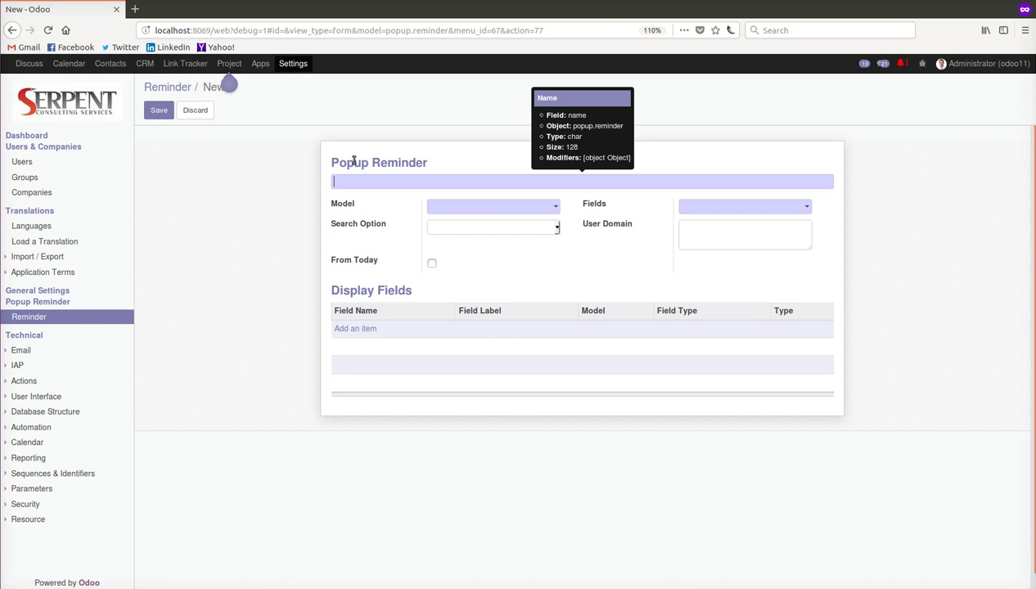
type("DEadli")
key("BackSpace")
key("BackSpace")
key("BackSpace")
key("BackSpace")
key("BackSpace")
type("d")
key("BackSpace")
key("BackSpace")
type("Deadline of tasks")
Step: Set the reminder's model to Task and its date field to Deadline (project.task)
left_click(455, 207)
type("tas")
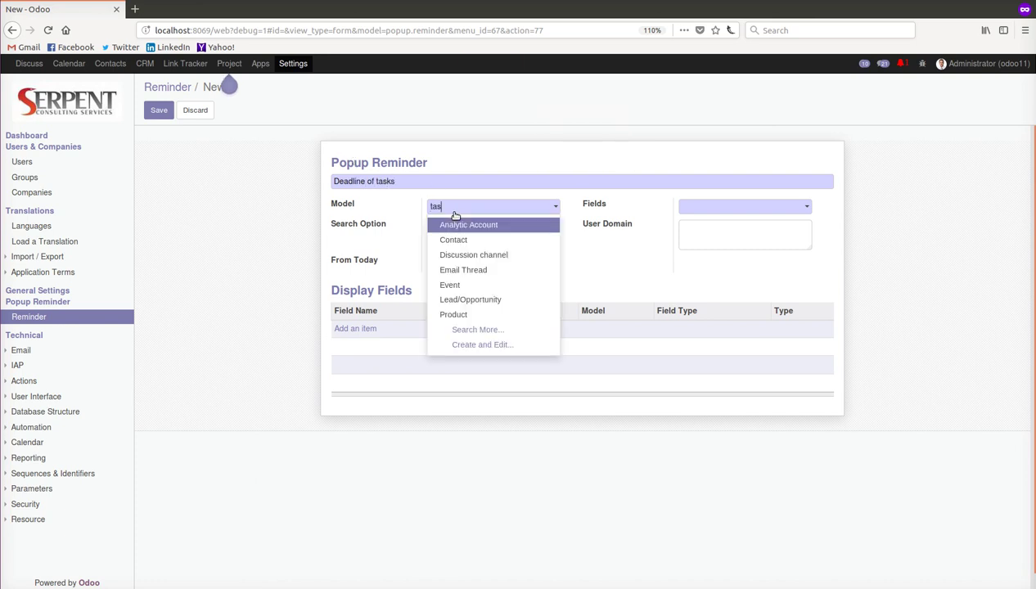
type("k")
left_click(455, 224)
left_click(715, 208)
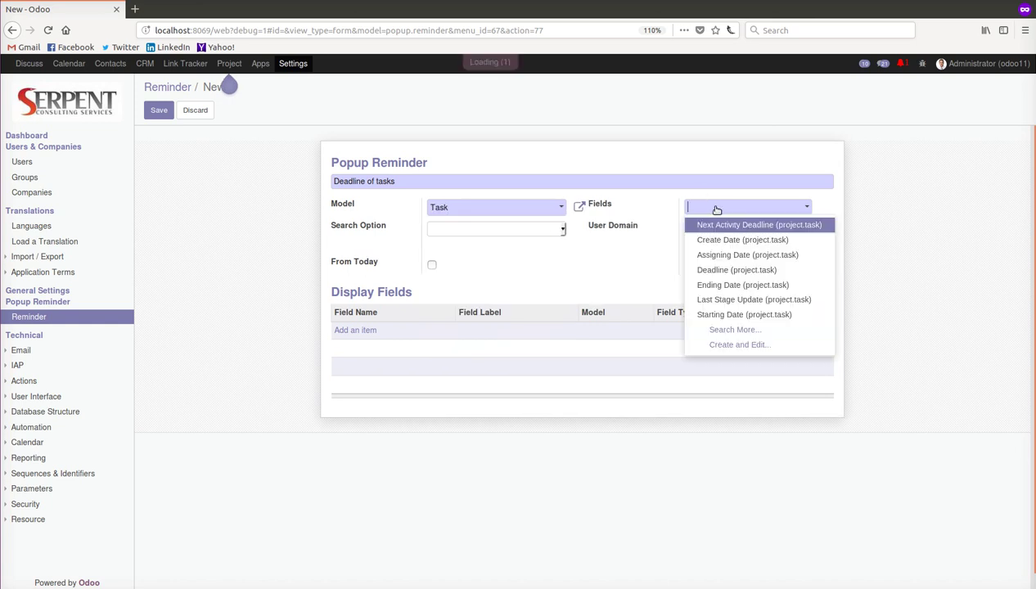
left_click(729, 270)
Step: Set the reminder's search option to Next Month and enable From Today
left_click(540, 233)
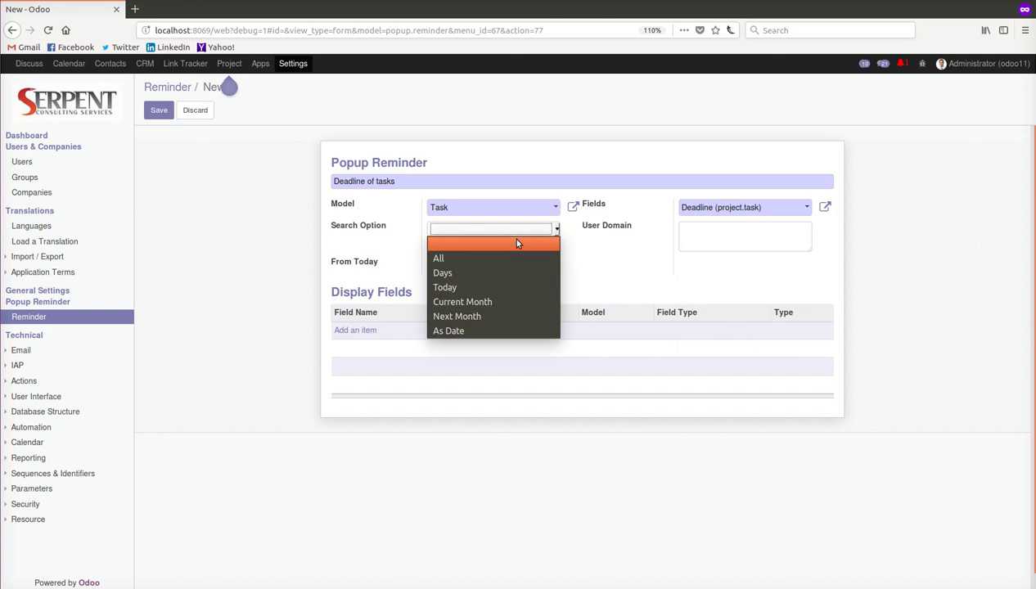
left_click(477, 313)
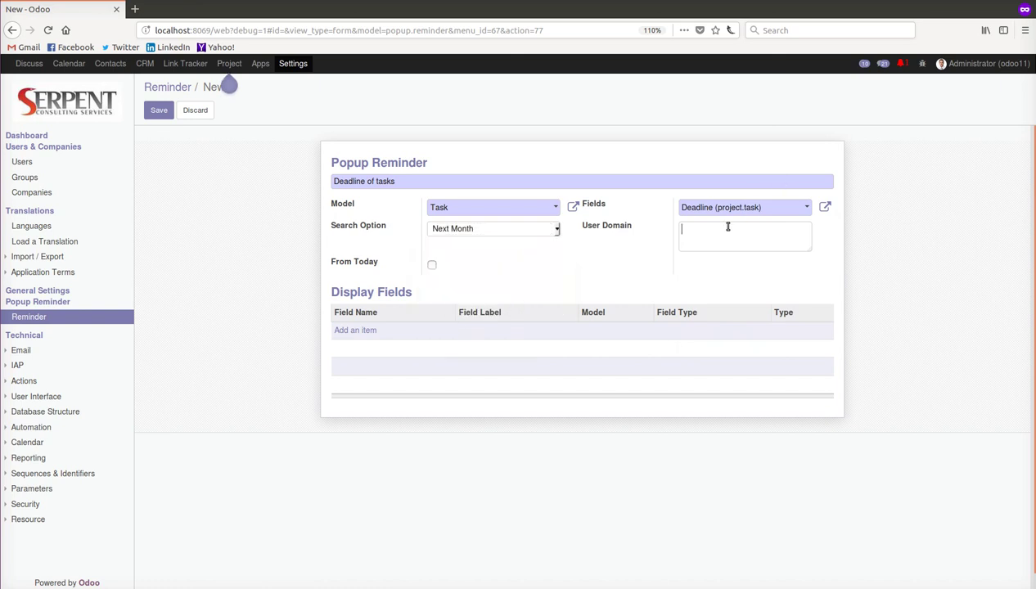
left_click(431, 265)
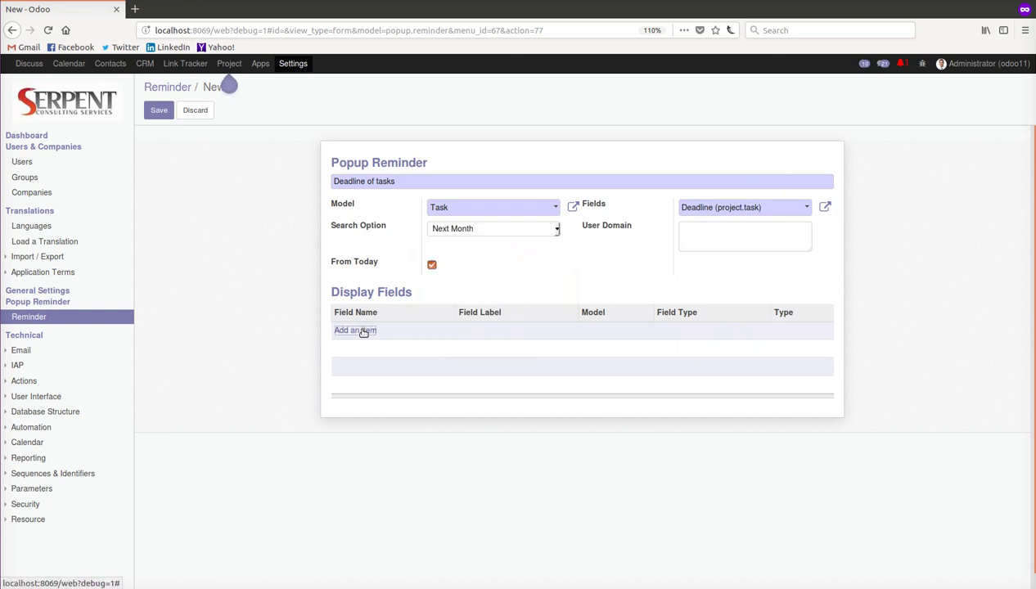
Step: Open the selection of display fields for the reminder and mark date_assign and date_end
left_click(363, 329)
scroll(362, 294, "down", 2)
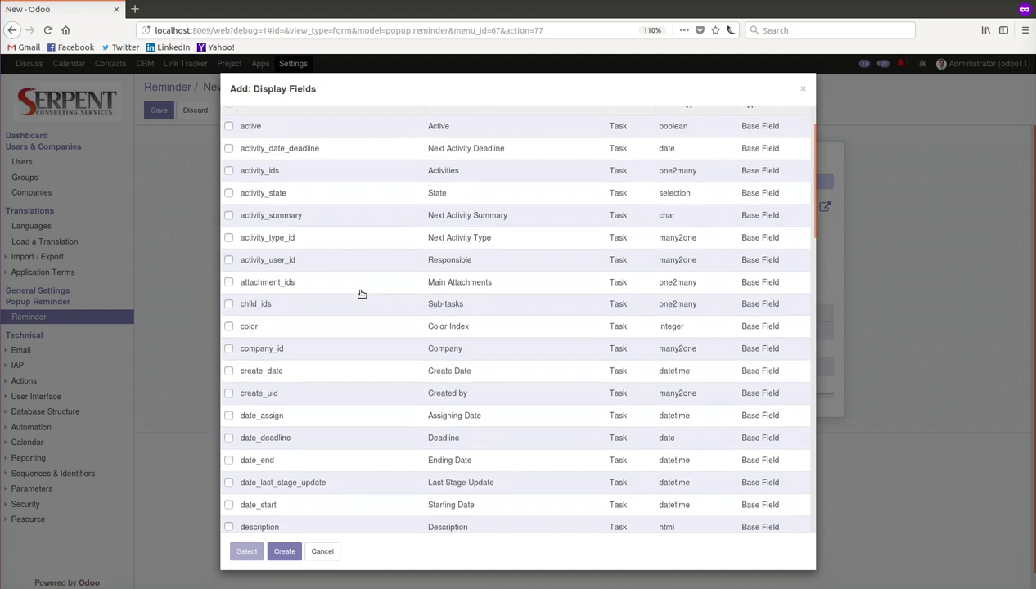
left_click(229, 347)
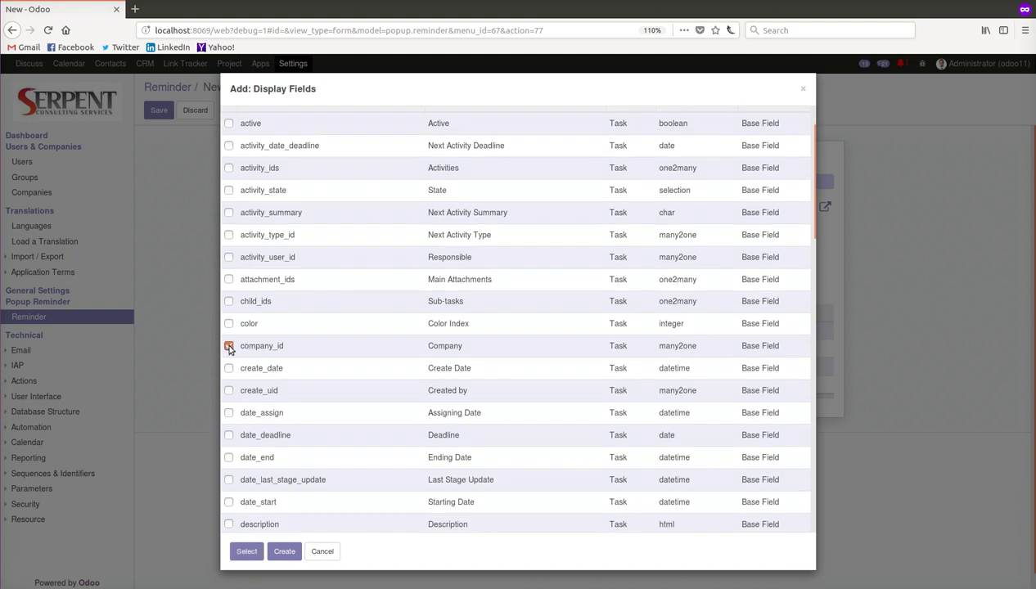
left_click(229, 347)
scroll(344, 339, "down", 3)
left_click(229, 318)
scroll(370, 289, "down", 3)
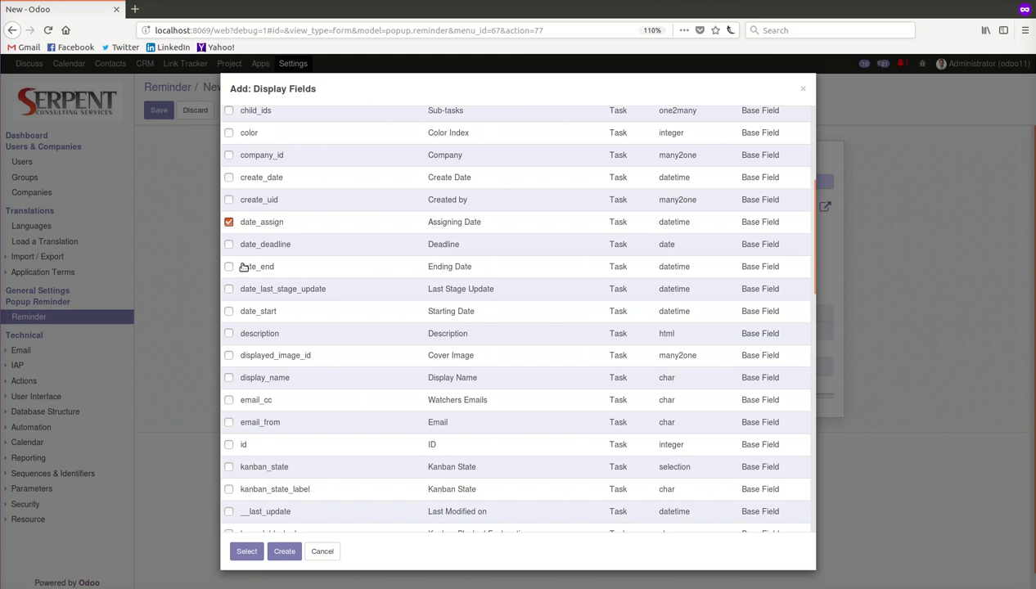
left_click(229, 267)
Step: Mark display_name, manager_id and name as well, and add all marked fields to the reminder's display fields
scroll(353, 257, "down", 6)
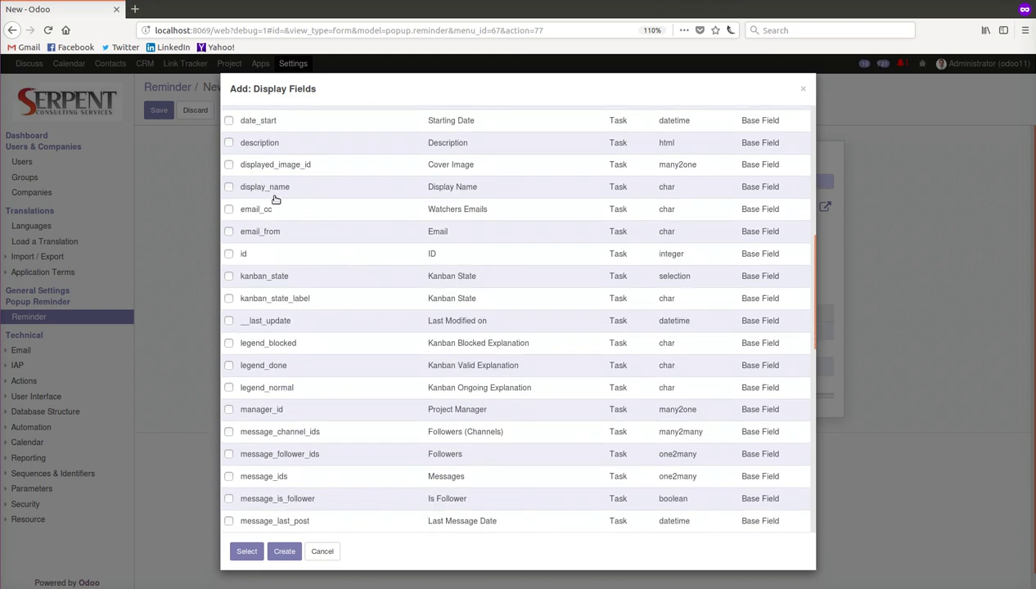
left_click(229, 186)
scroll(367, 241, "down", 6)
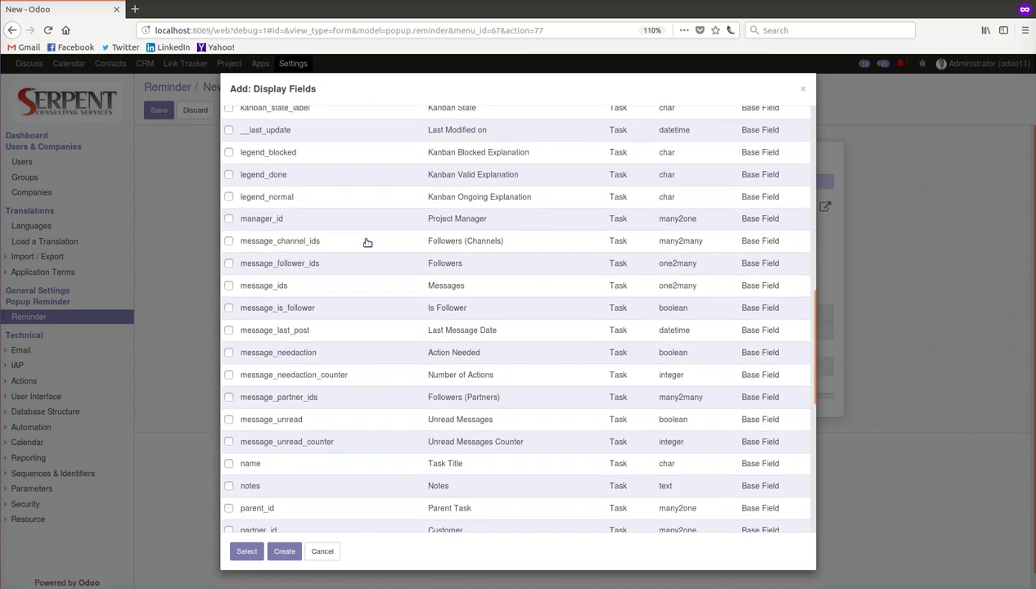
left_click(230, 218)
scroll(452, 303, "down", 5)
scroll(454, 304, "down", 2)
left_click(230, 242)
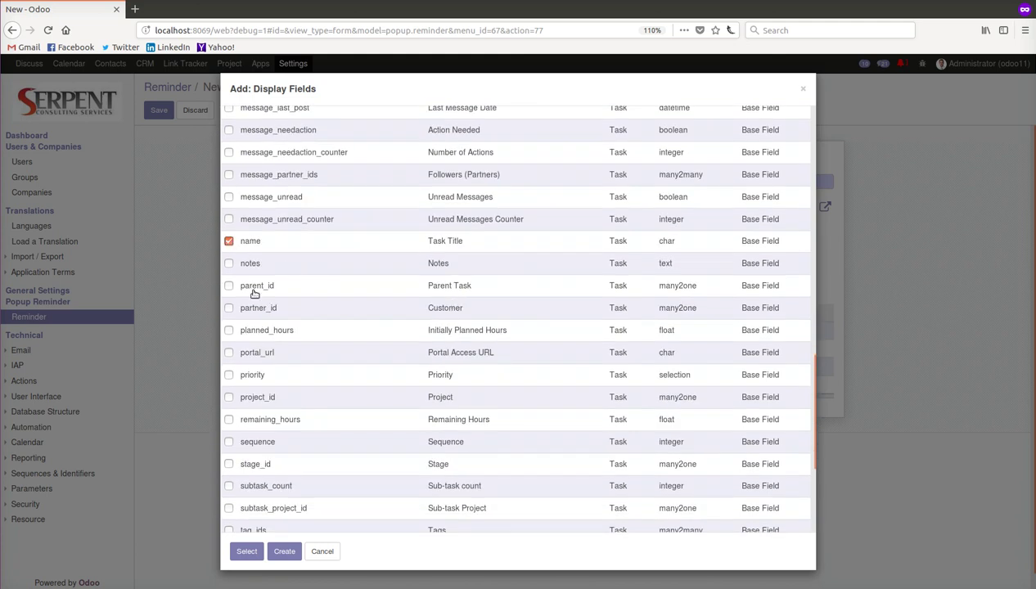
scroll(410, 352, "down", 5)
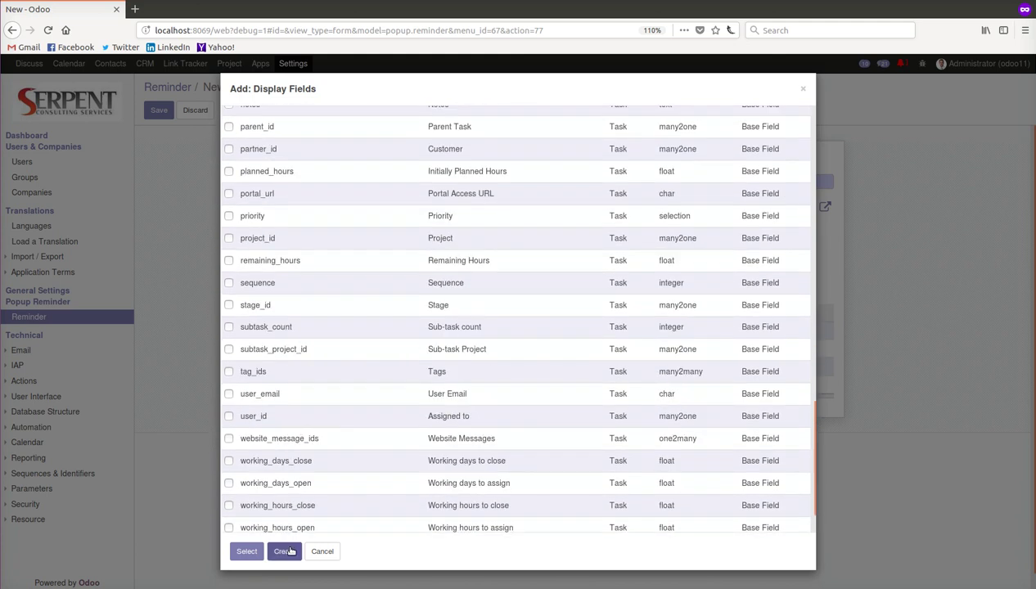
left_click(247, 552)
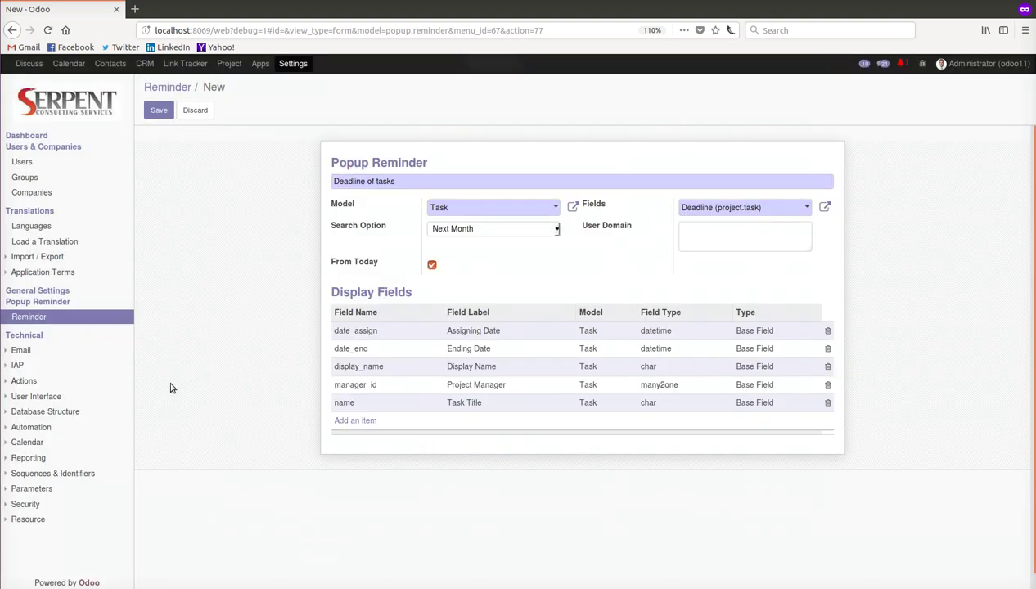
Step: Save the Deadline of tasks reminder and check its entries in the reminder notifications
left_click(162, 117)
left_click(898, 64)
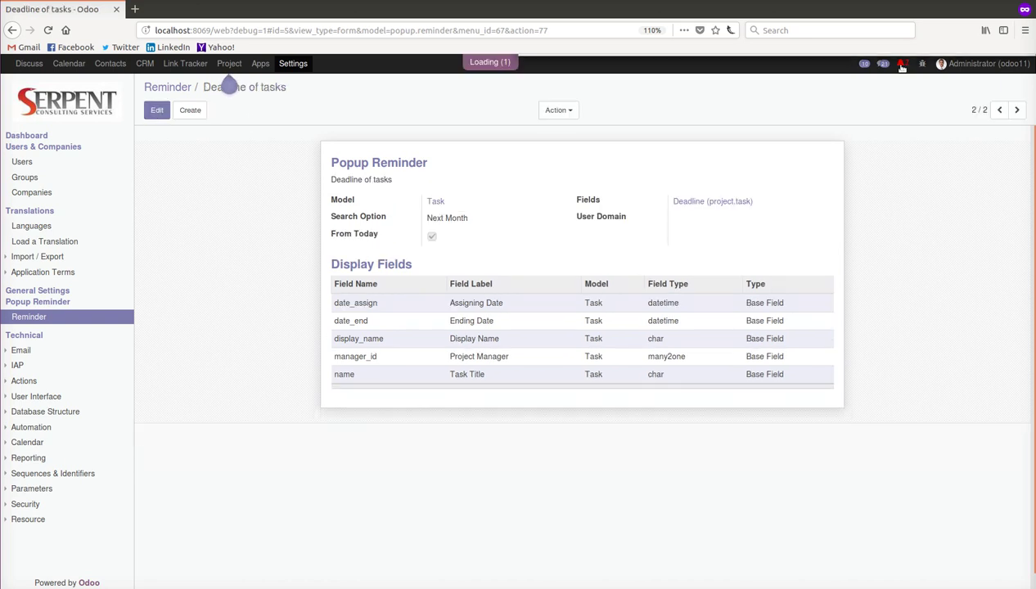
left_click(737, 92)
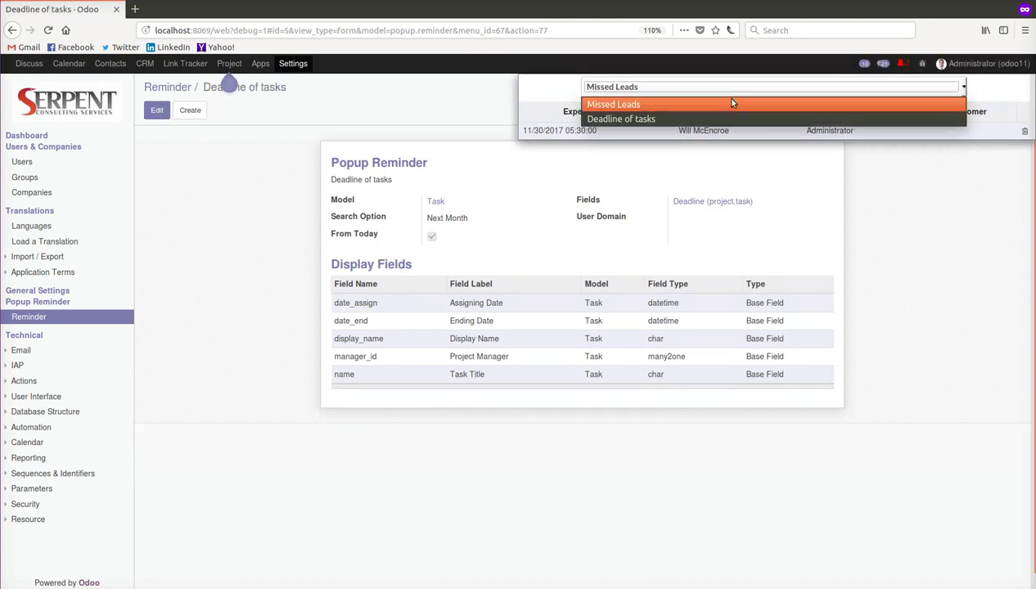
left_click(708, 121)
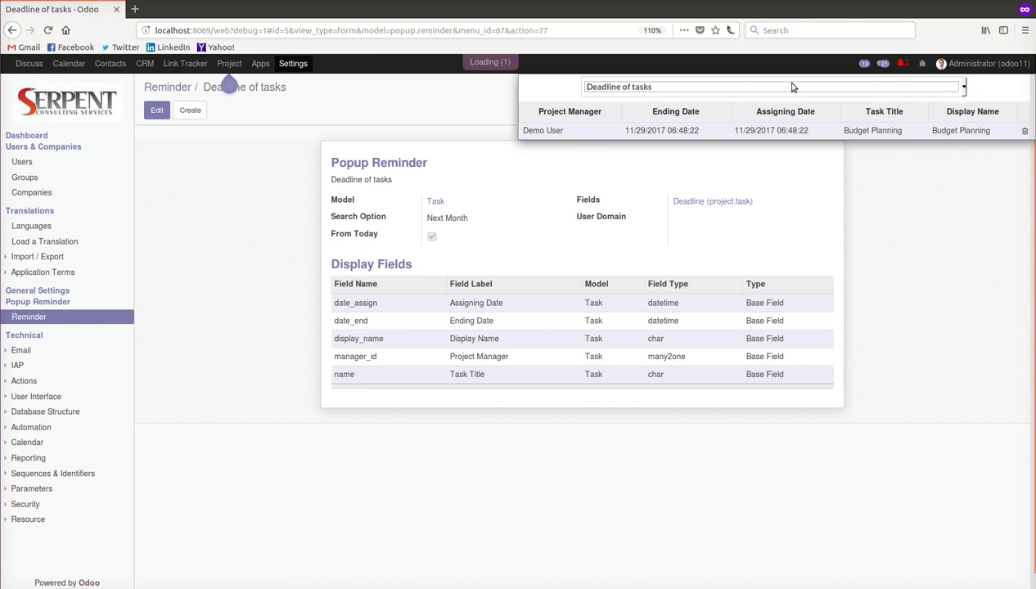
left_click(898, 180)
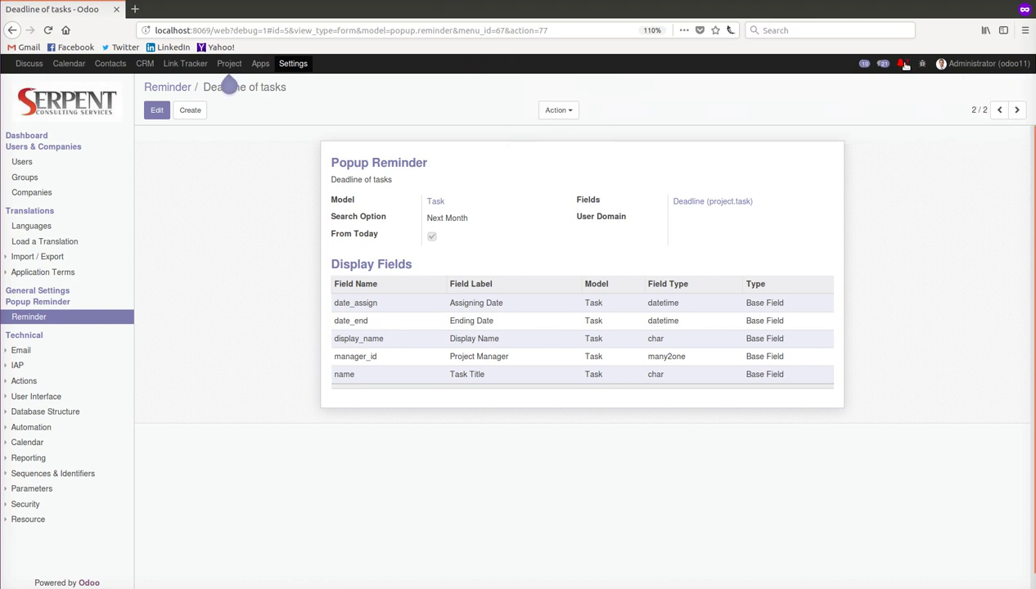
Step: Reopen the reminder notifications, review the Missed Leads entries, and switch to the Deadline of tasks entries
left_click(900, 64)
left_click(859, 87)
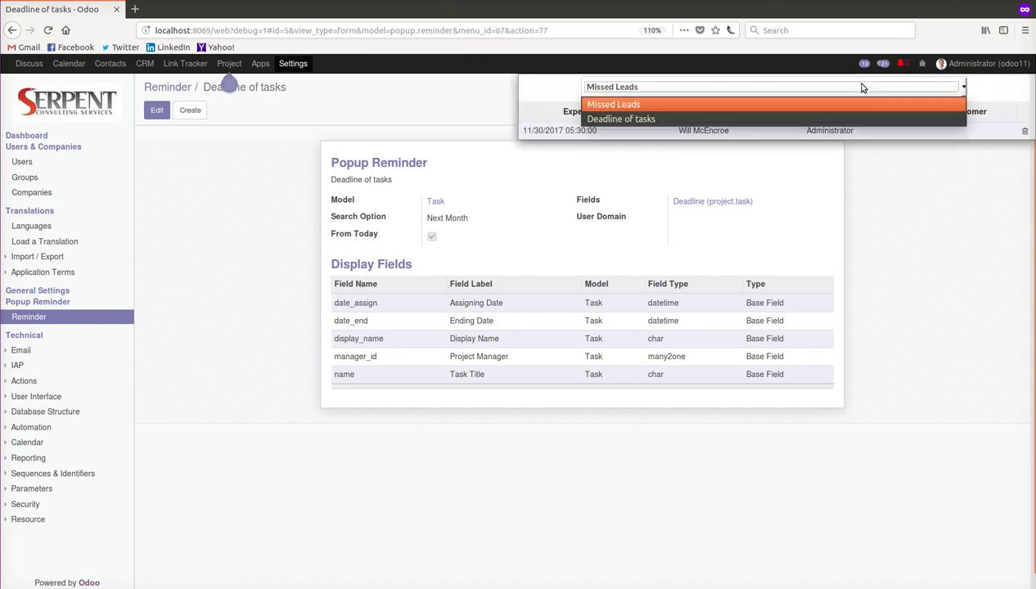
left_click(861, 86)
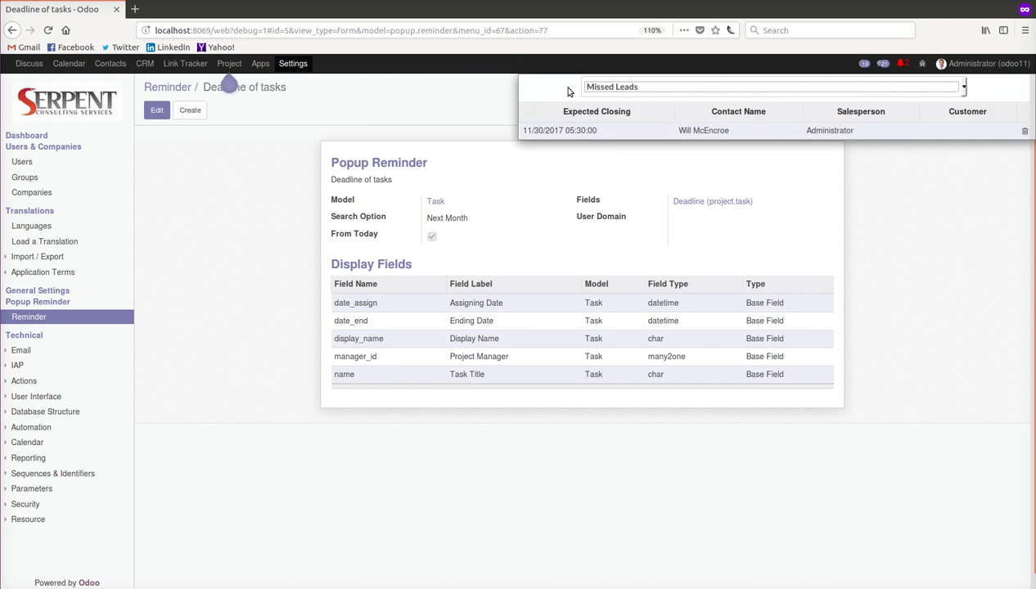
left_click(618, 90)
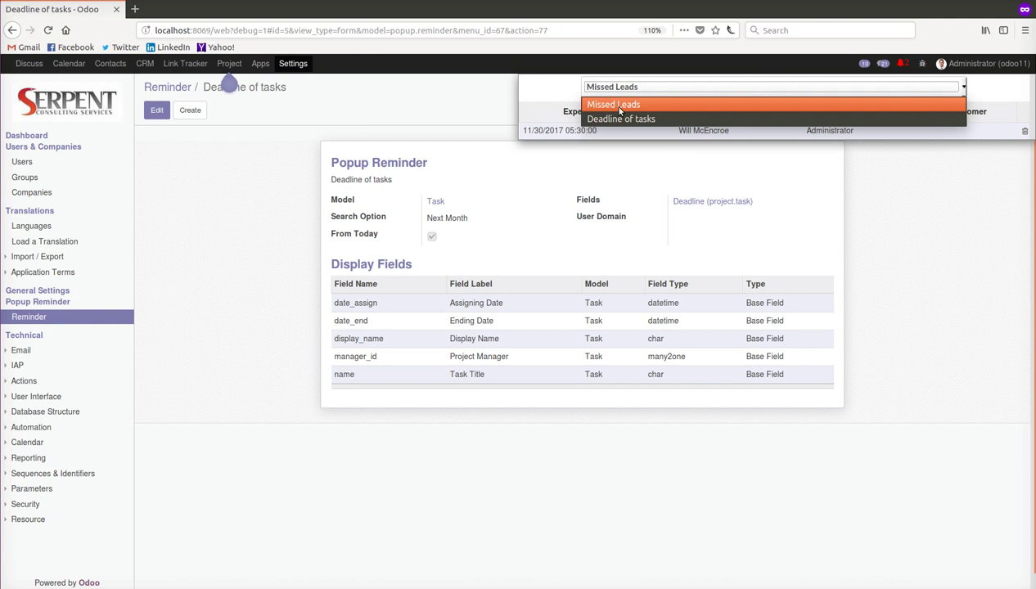
left_click(559, 93)
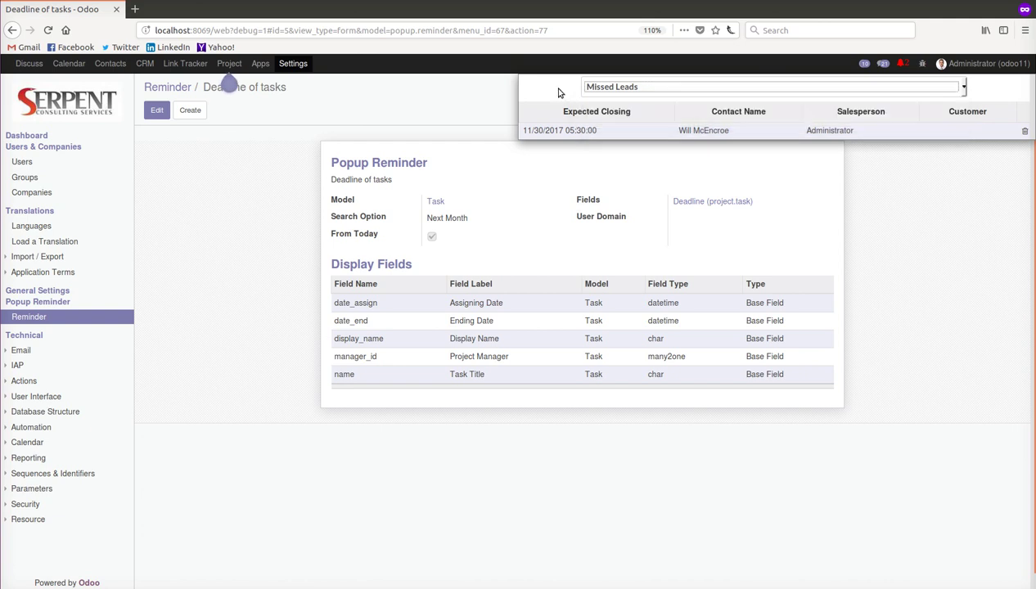
left_click(632, 90)
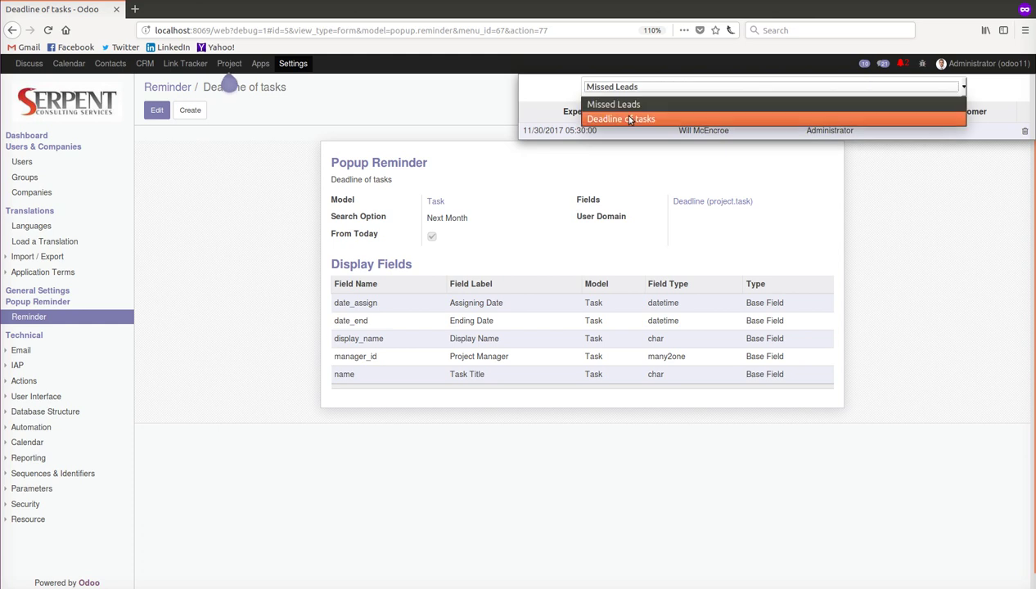
left_click(627, 119)
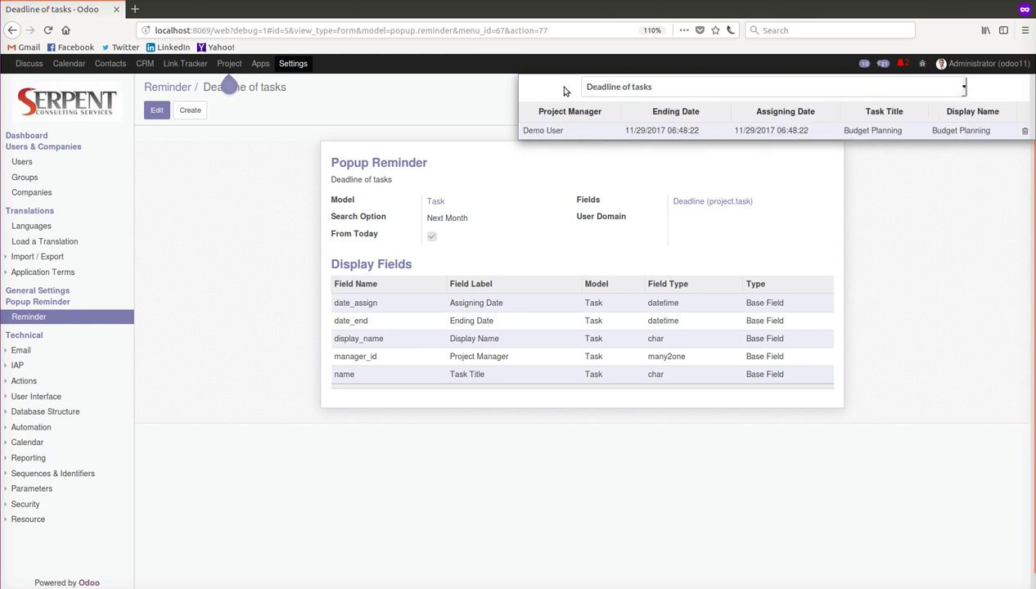
Step: Open the Budget Planning task from the reminder notifications, set its deadline to 01/04/2018 and save it
left_click(593, 132)
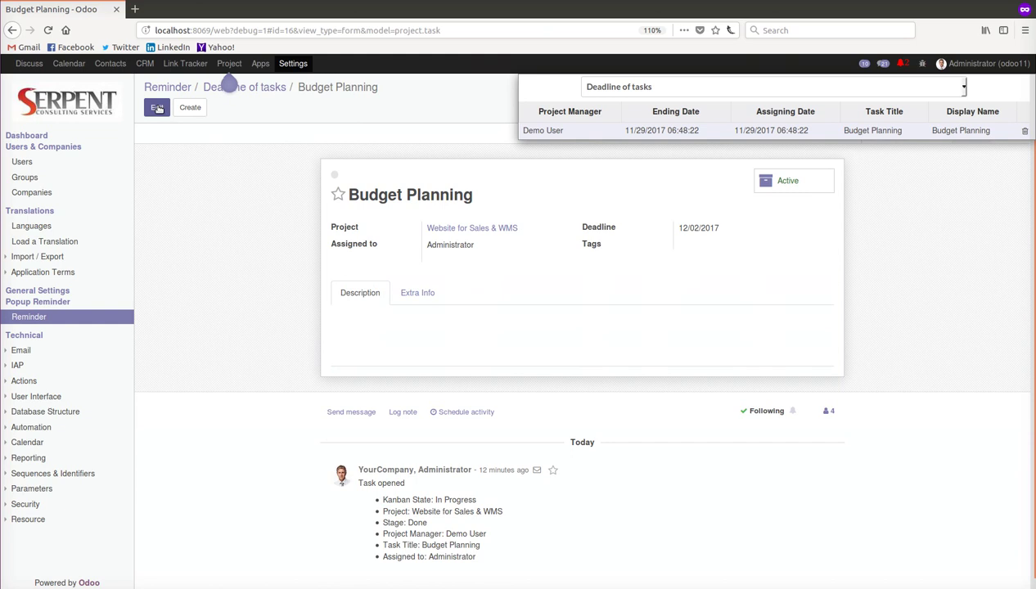
left_click(158, 108)
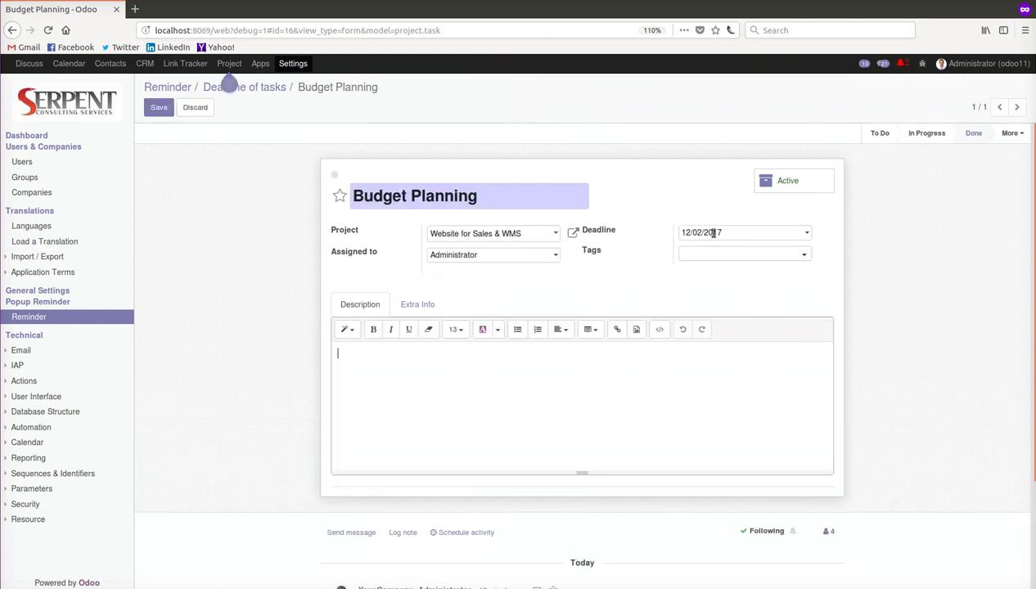
left_click(716, 232)
left_click(817, 253)
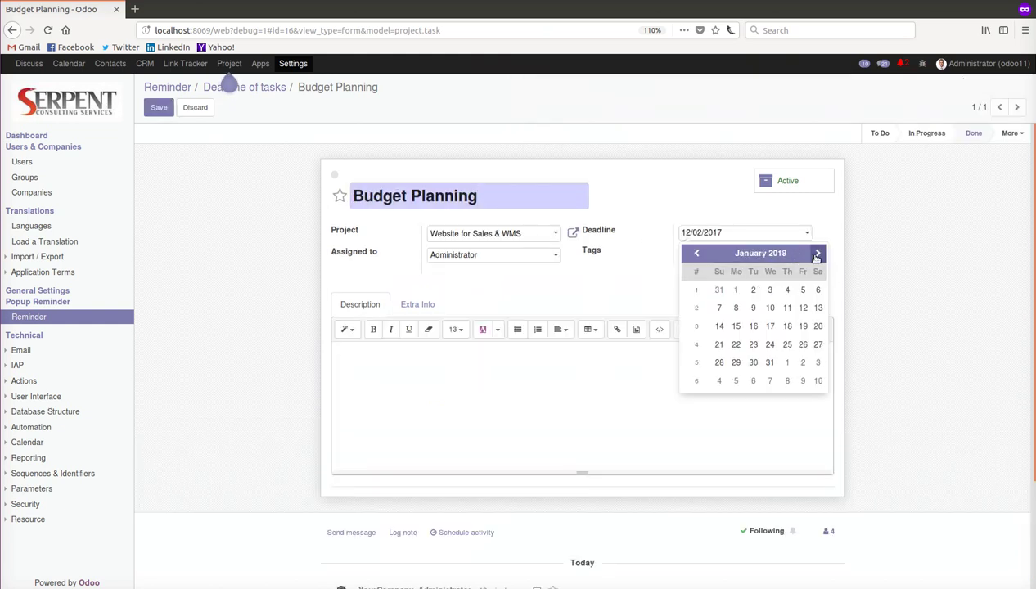
left_click(788, 293)
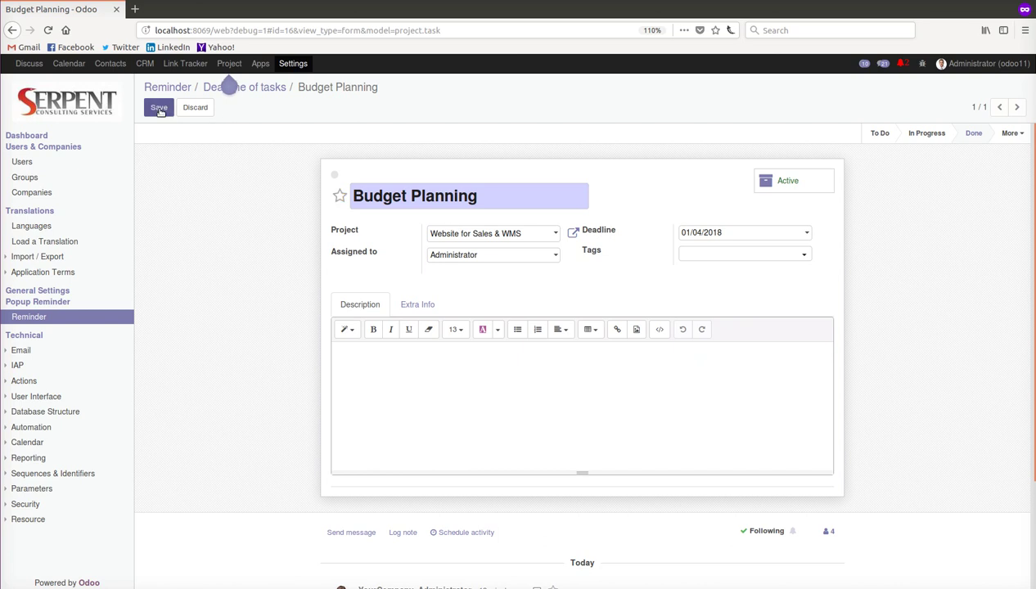
left_click(159, 107)
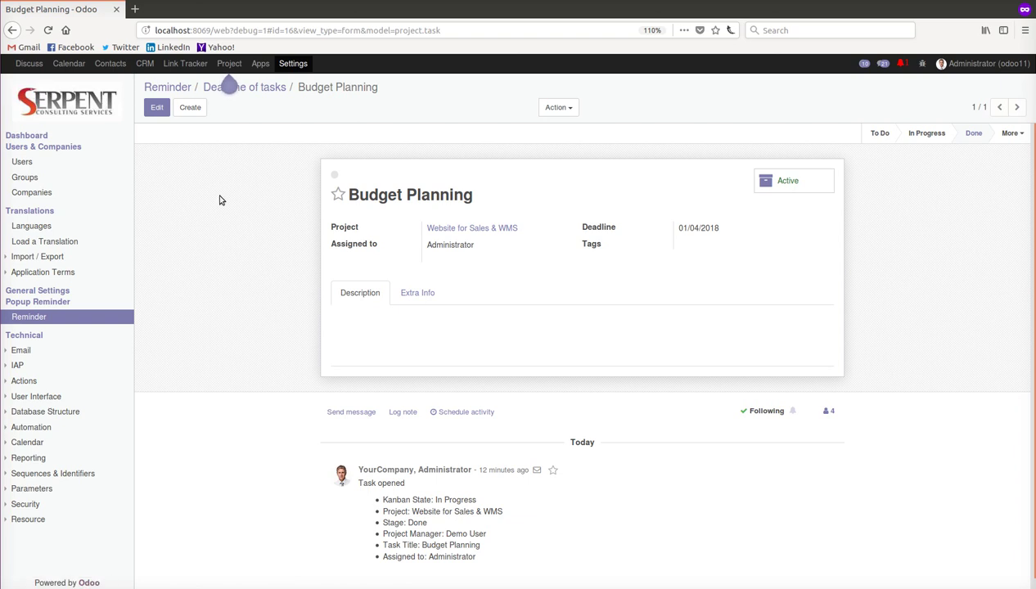
Step: Return to the popup reminder list in the settings and open the Lead/Opportunity reminder
left_click(172, 88)
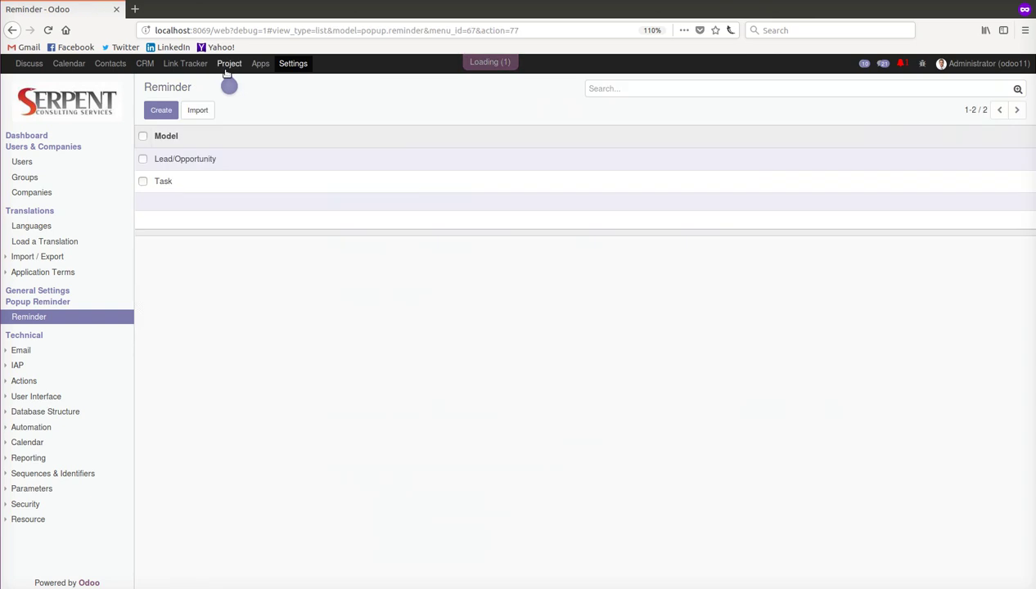
left_click(291, 64)
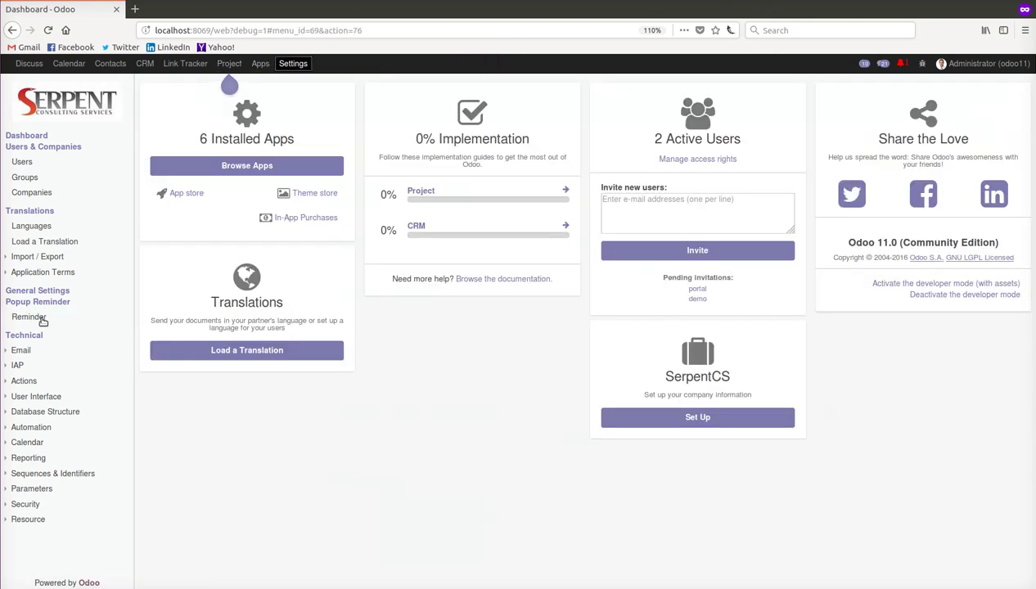
left_click(33, 317)
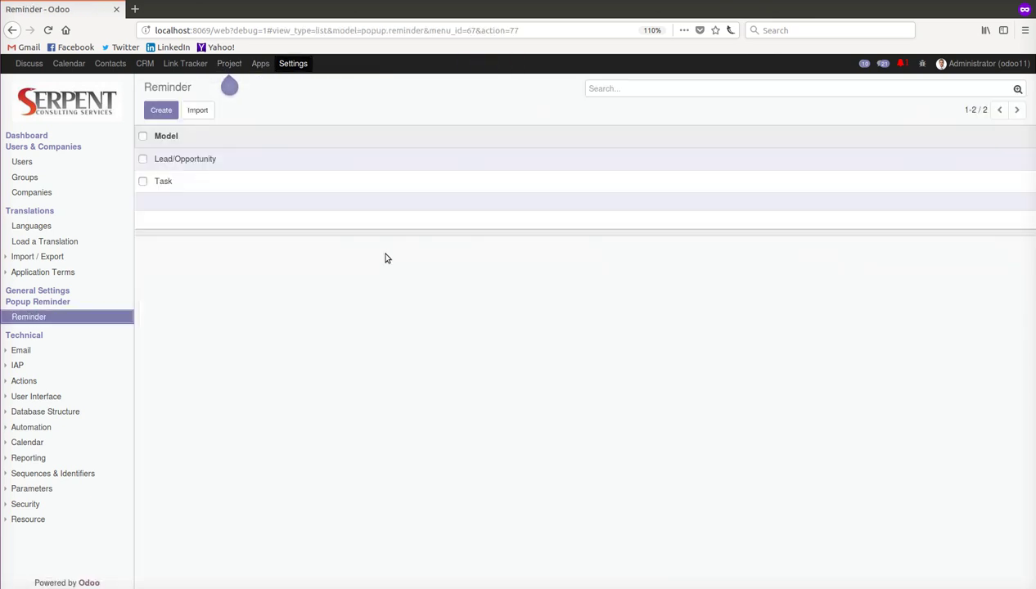
left_click(195, 163)
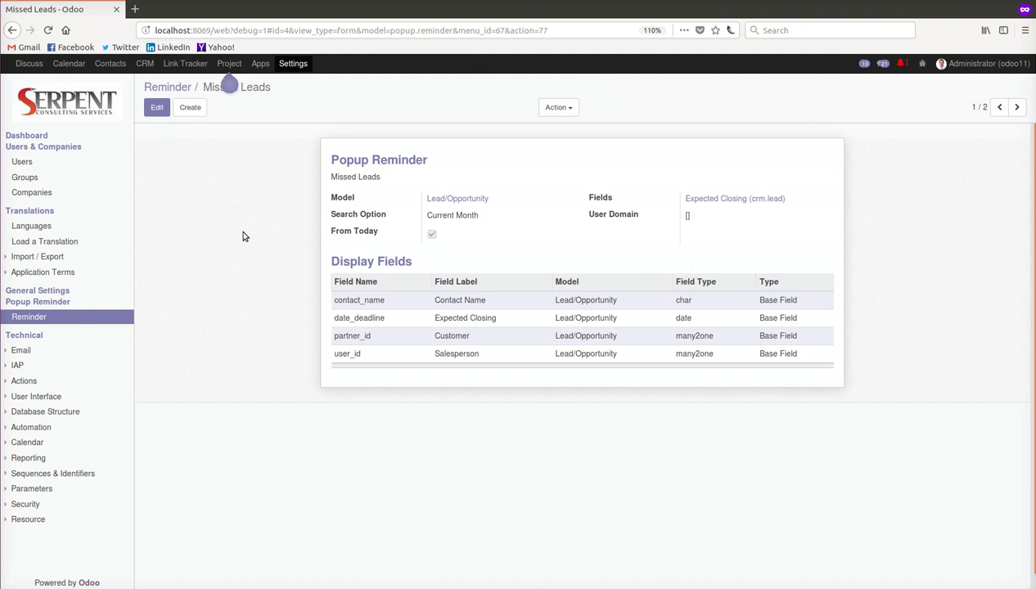